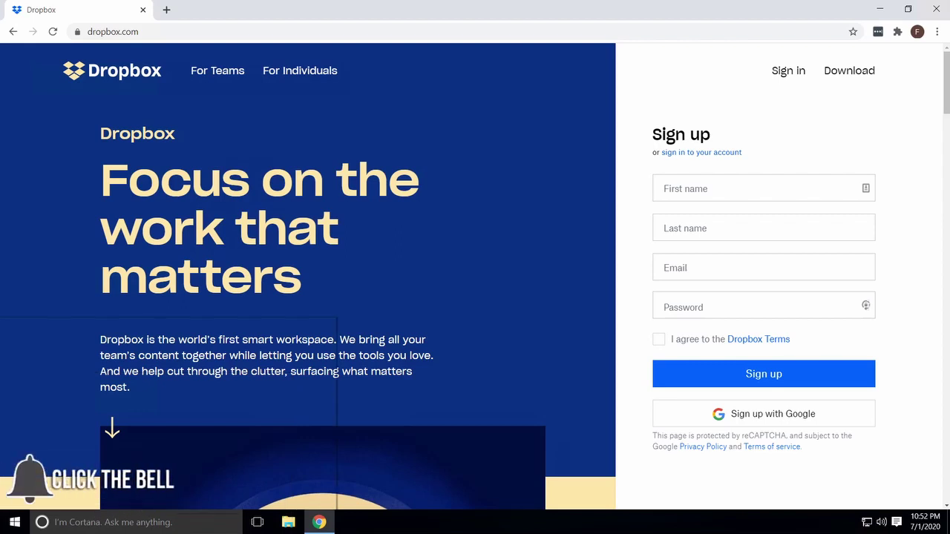
- Sign up for Dropbox with the existing Google account, allowing access to its contacts and agreeing to the Dropbox Terms
click(764, 417)
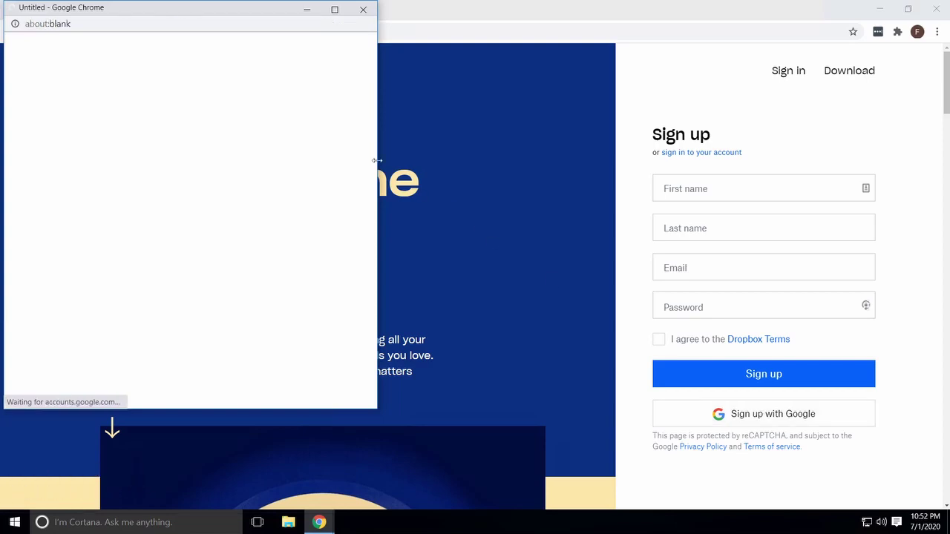
drag(266, 11, 601, 48)
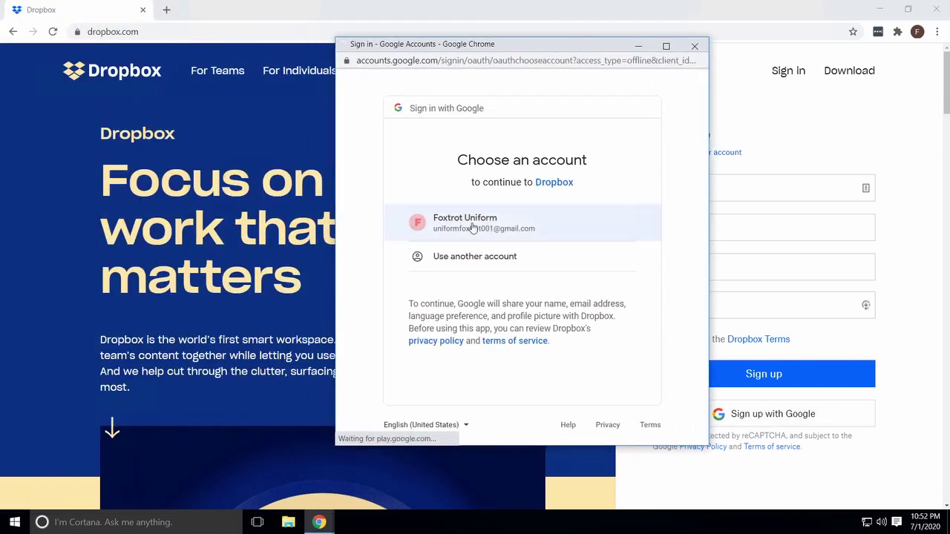
click(472, 228)
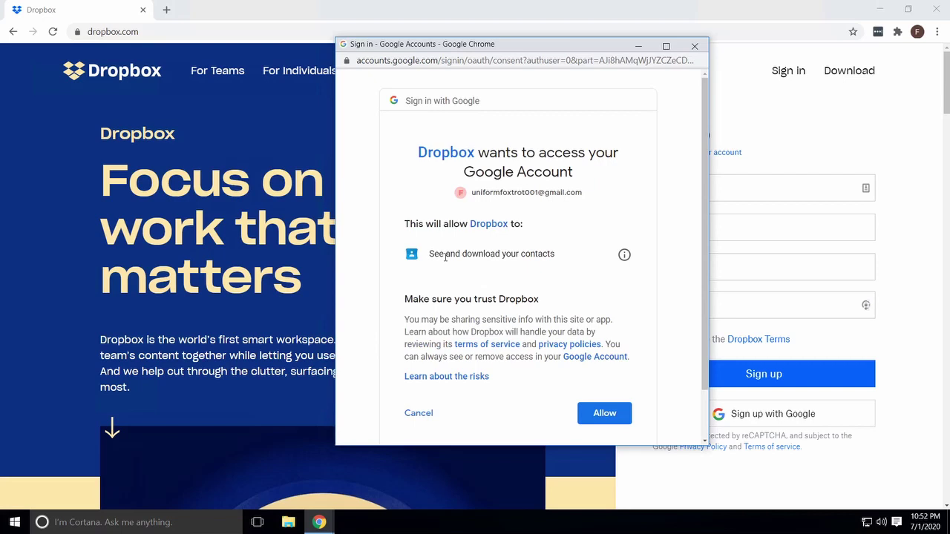
click(603, 418)
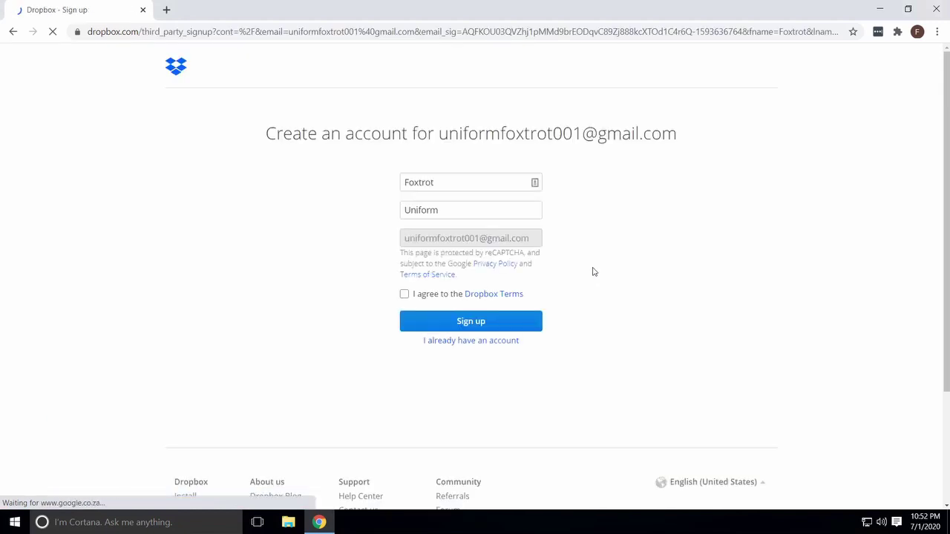
click(404, 294)
click(462, 325)
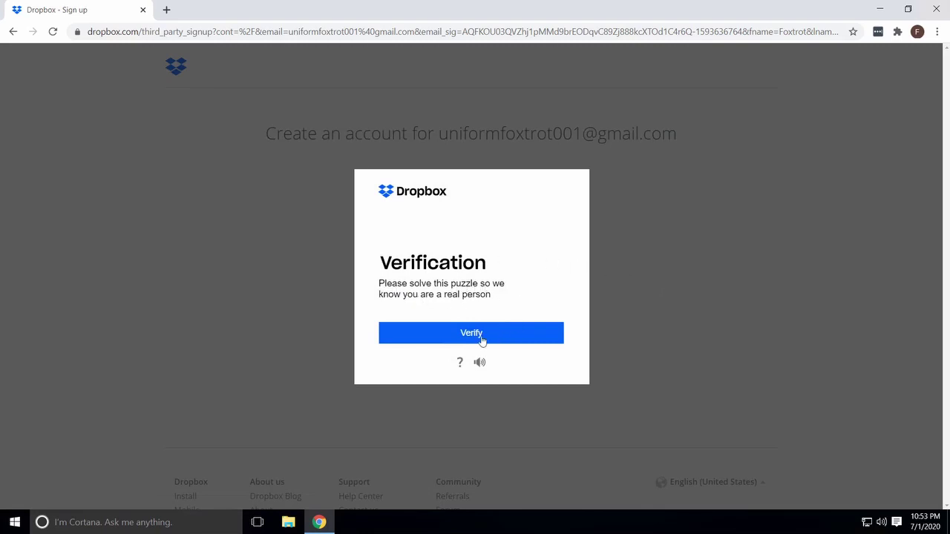
- Solve the verification puzzle by rotating each animal image until it is the right way up and submitting it
click(458, 334)
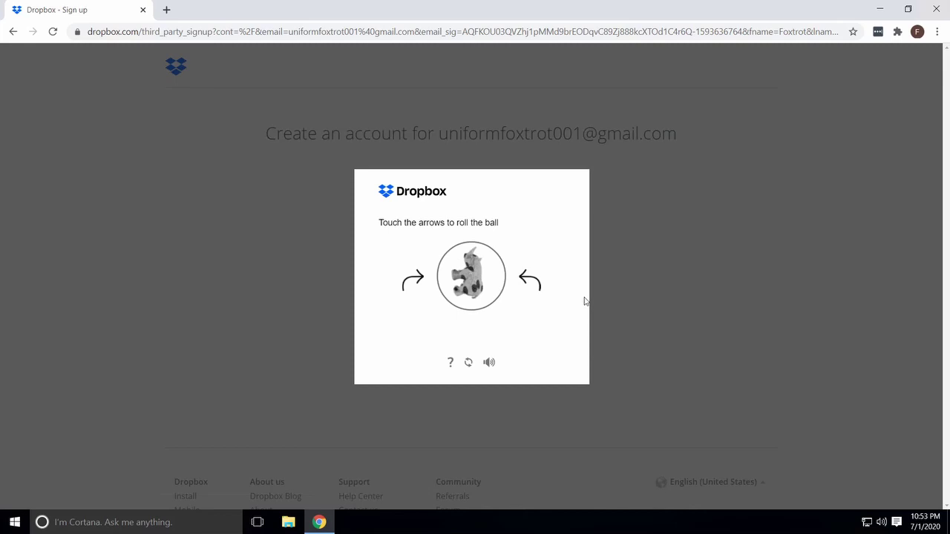
click(525, 269)
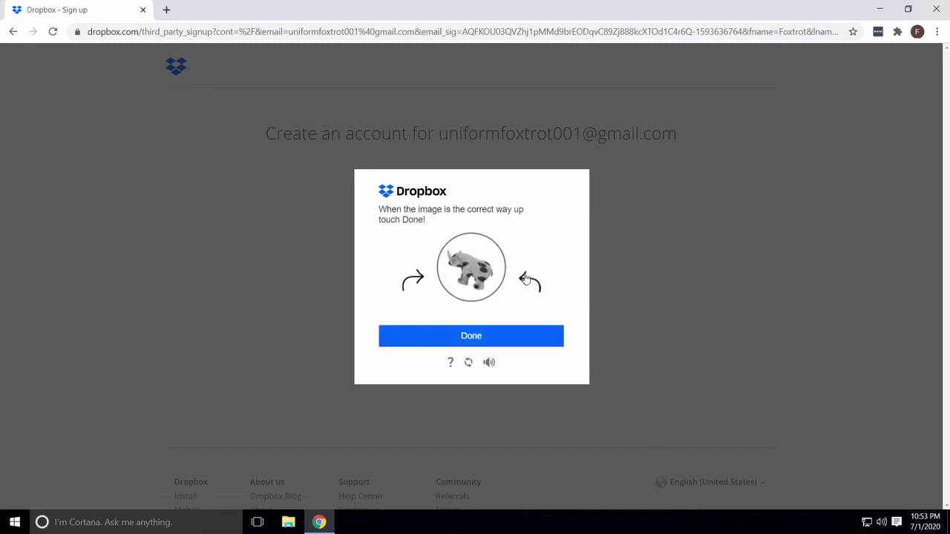
click(473, 337)
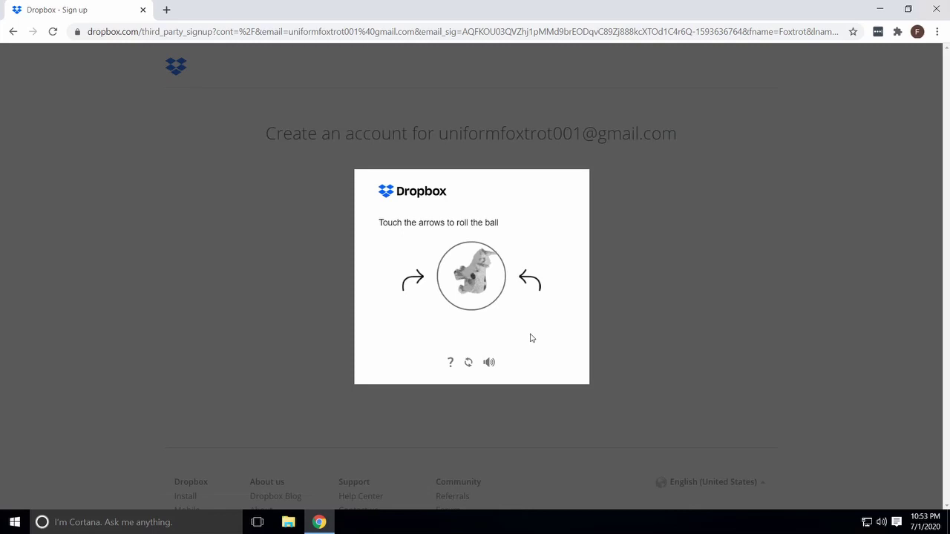
click(529, 280)
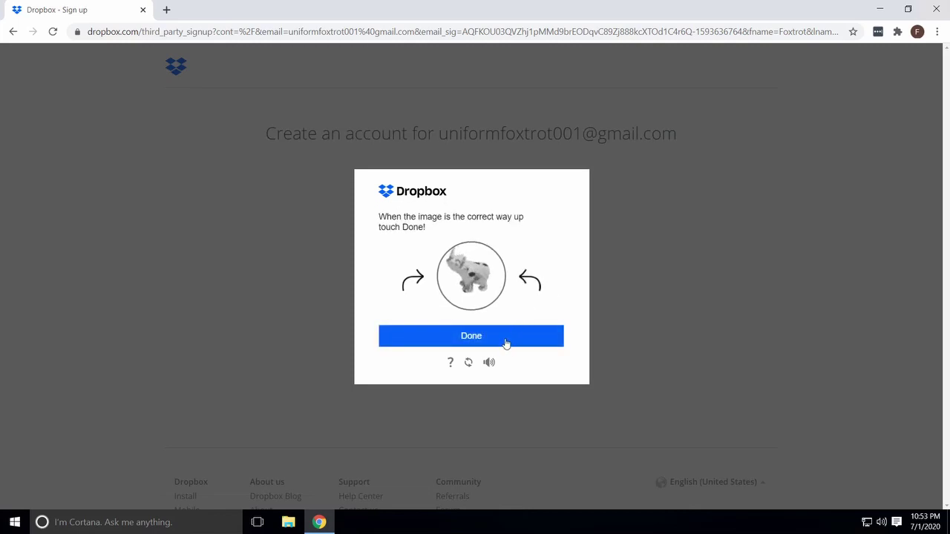
click(505, 343)
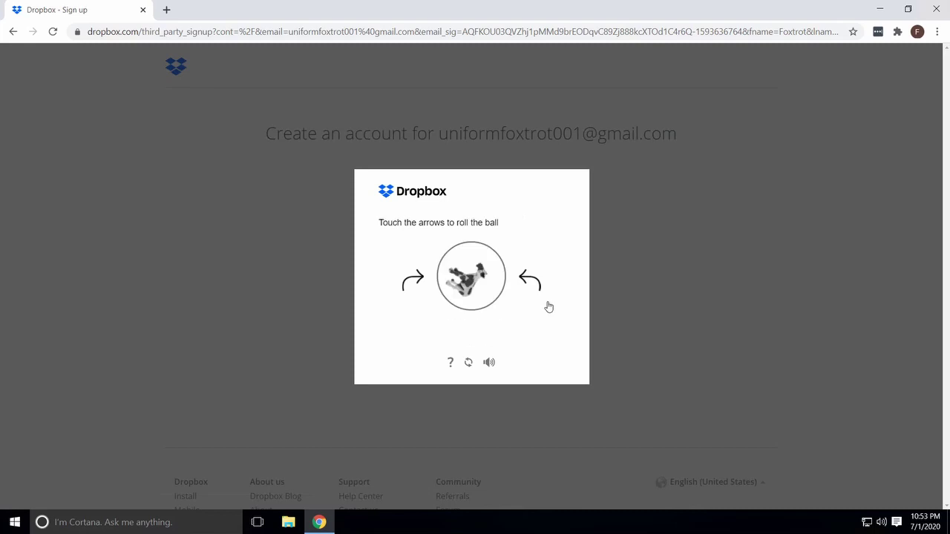
click(528, 279)
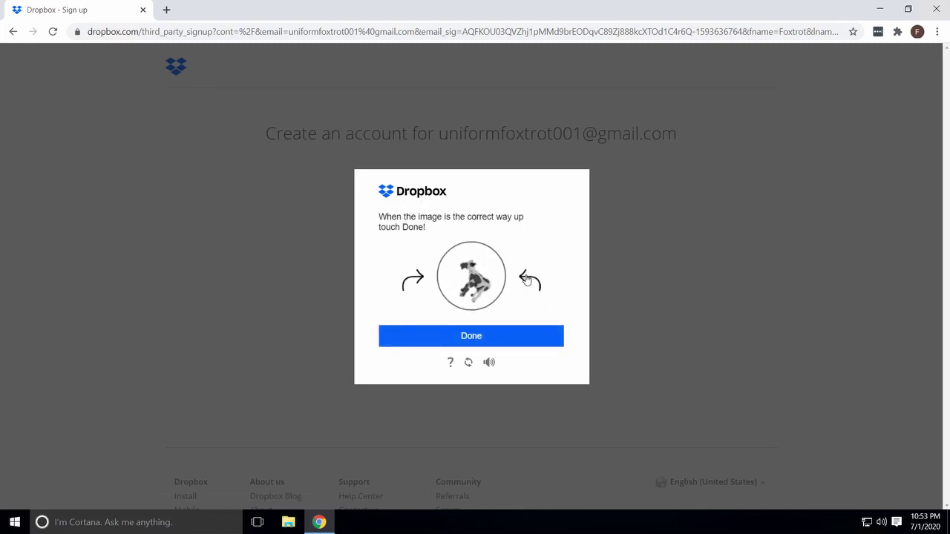
click(527, 279)
click(510, 336)
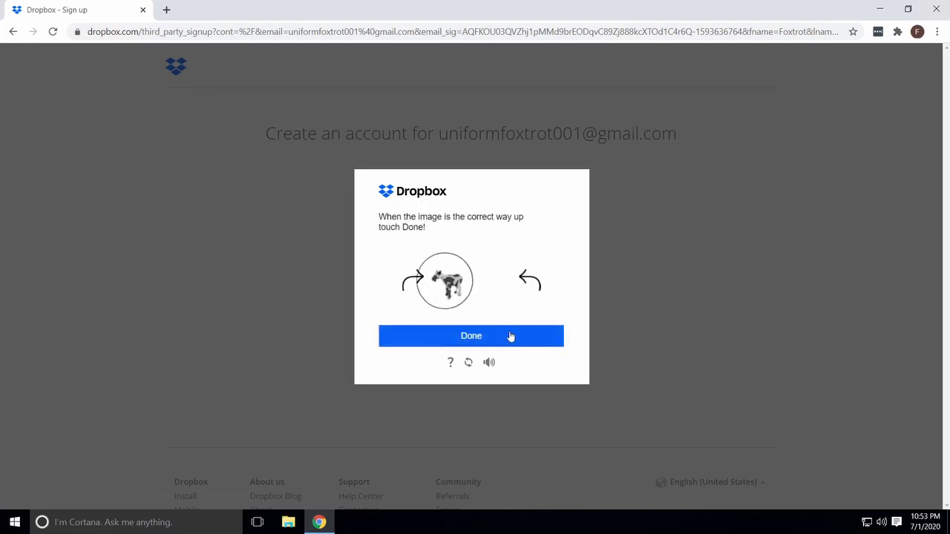
click(525, 280)
click(526, 280)
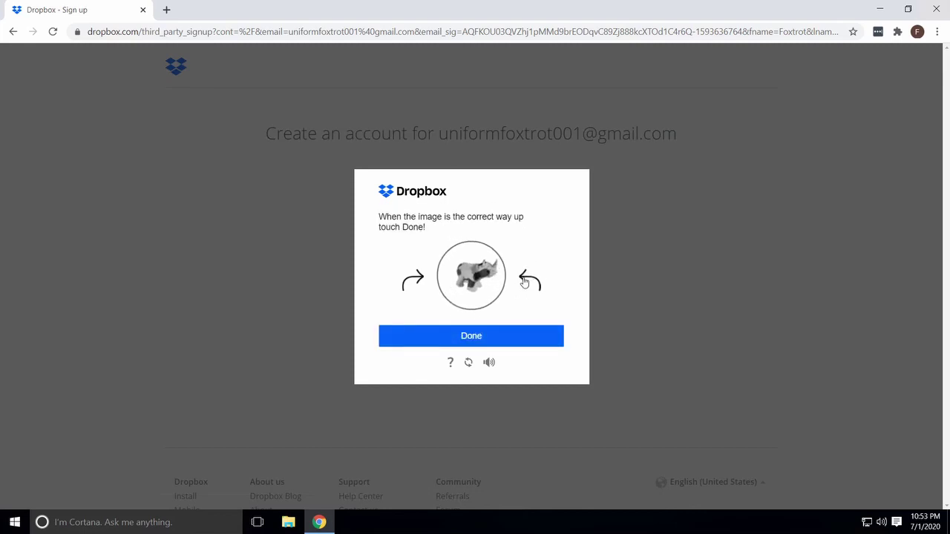
click(526, 279)
click(412, 280)
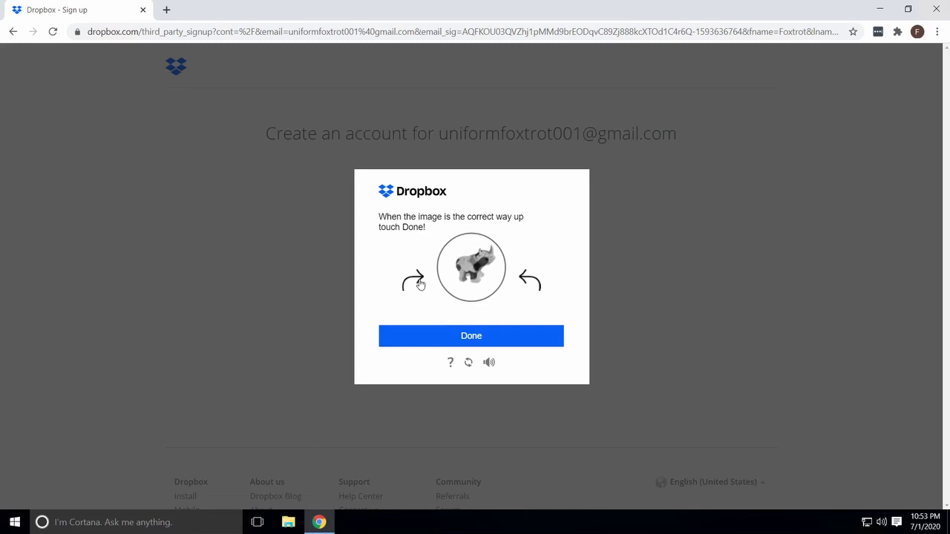
click(412, 279)
click(461, 335)
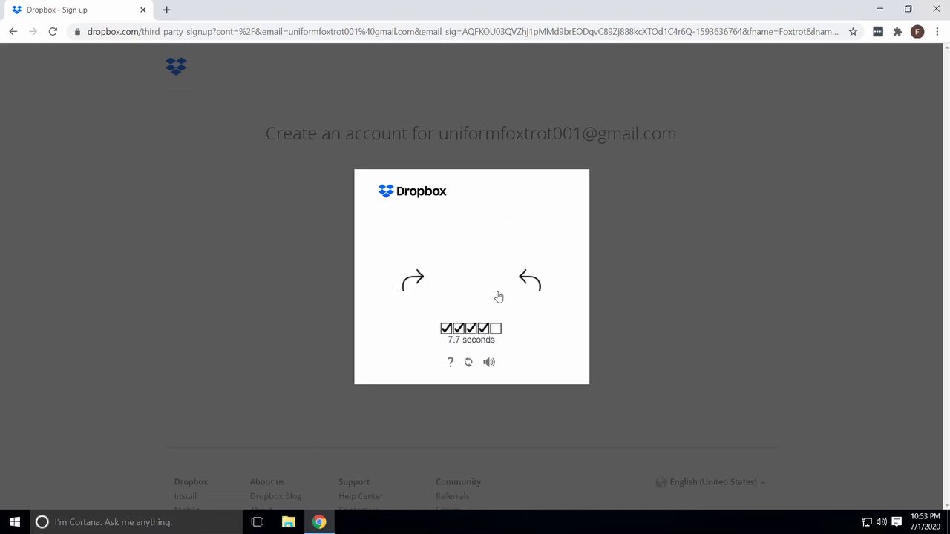
click(523, 278)
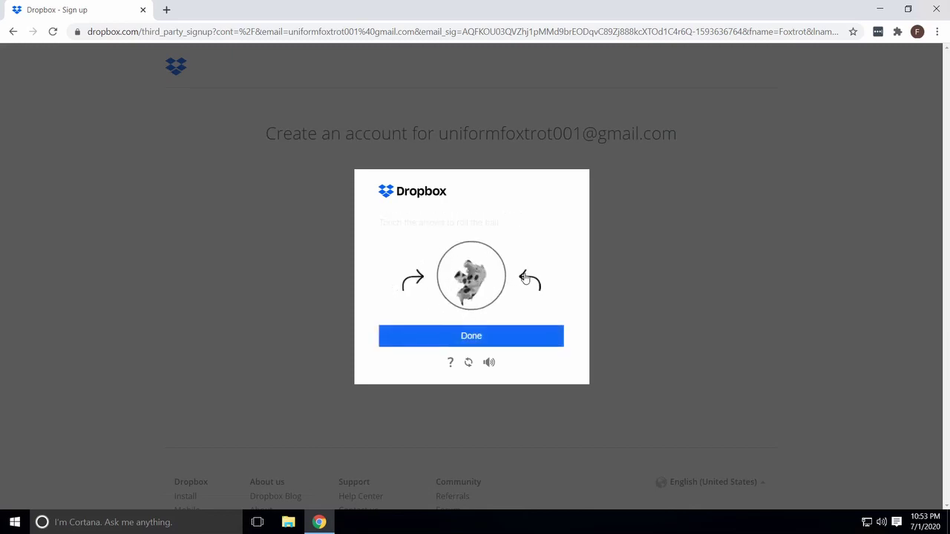
click(525, 279)
click(525, 277)
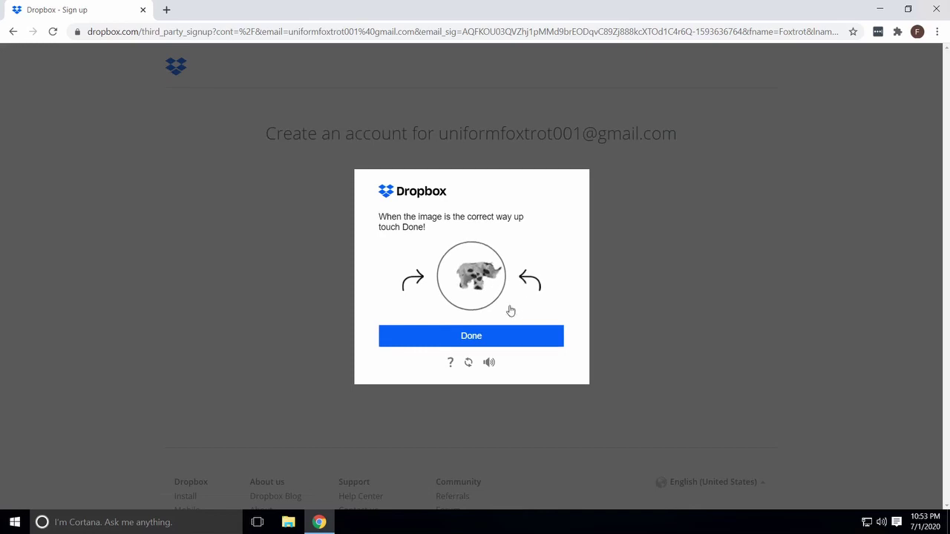
click(526, 279)
click(423, 280)
click(495, 337)
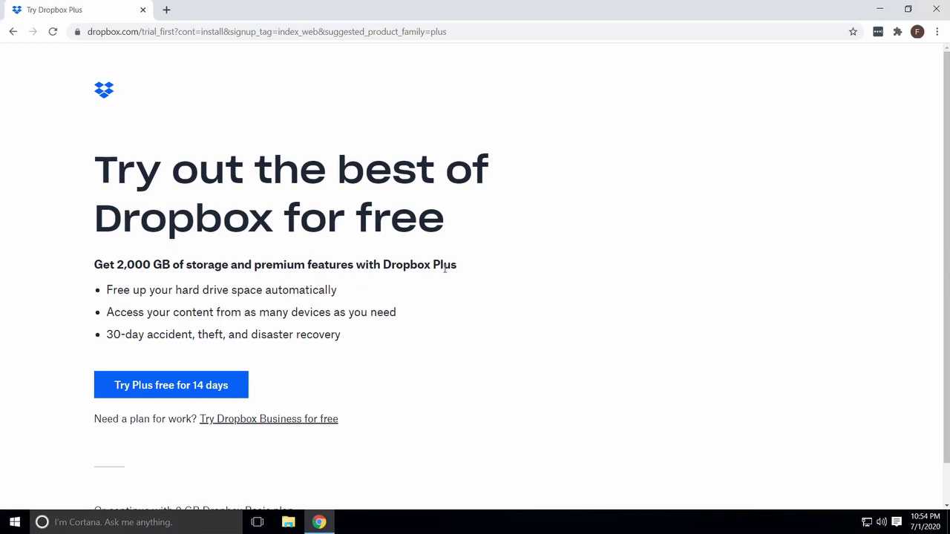
- Skip the Dropbox Plus trial and continue with the 2 GB Dropbox Basic plan
scroll(557, 341, down, 1)
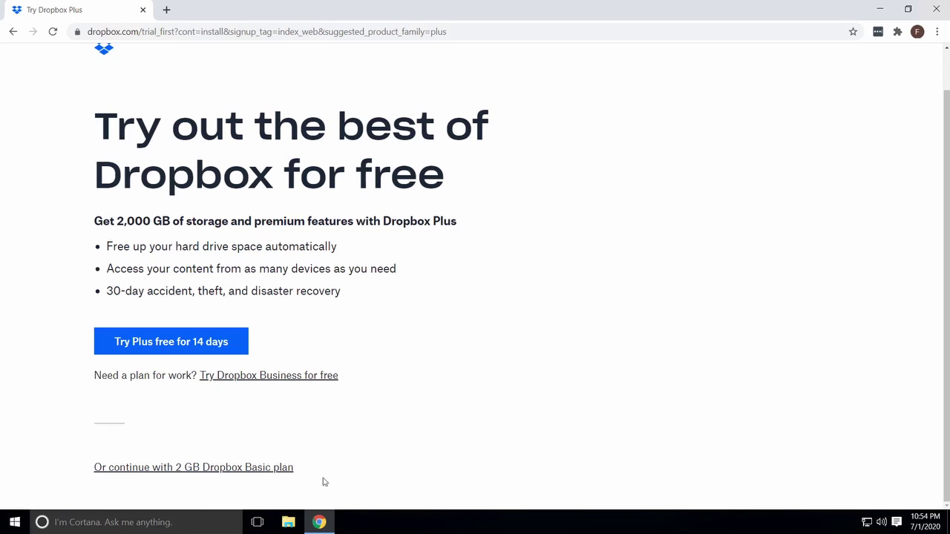
click(184, 473)
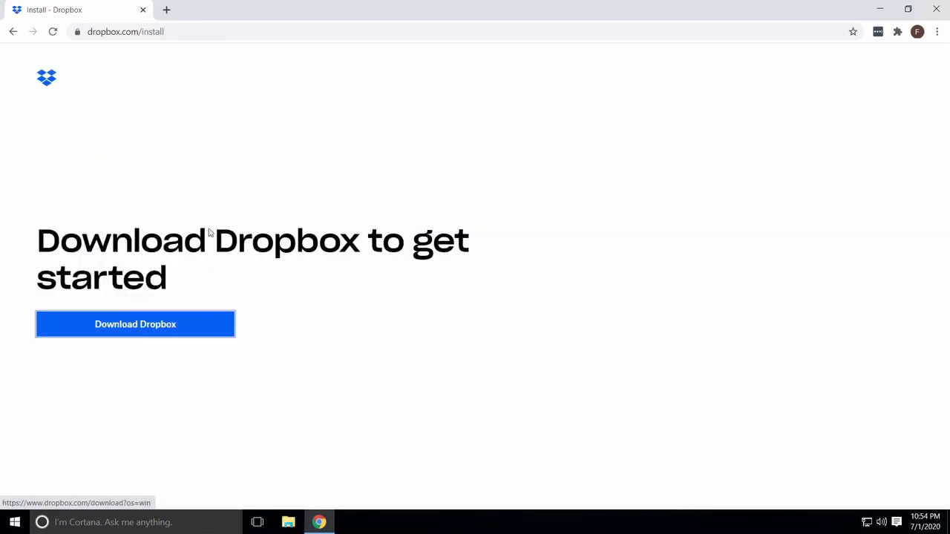
- Download the Dropbox installer, run it and allow it to make changes to the PC
click(141, 333)
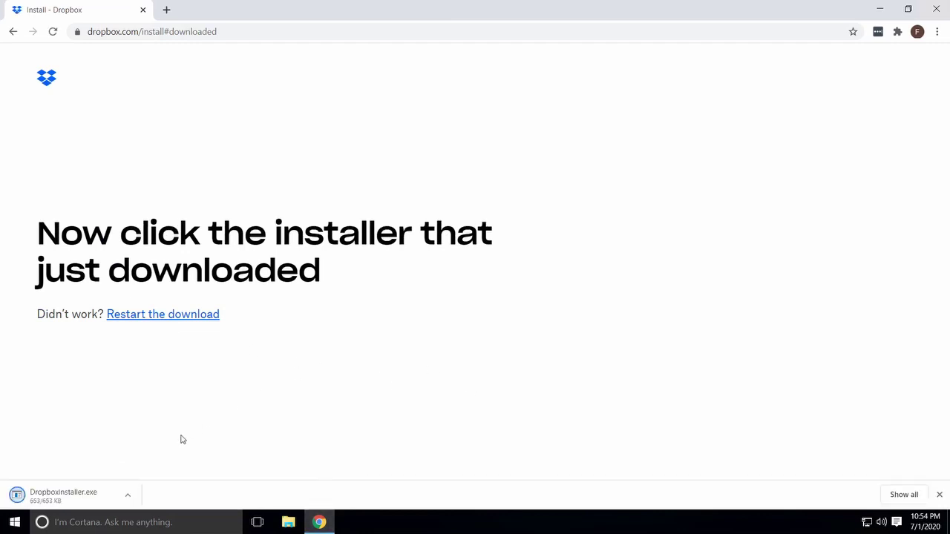
click(72, 502)
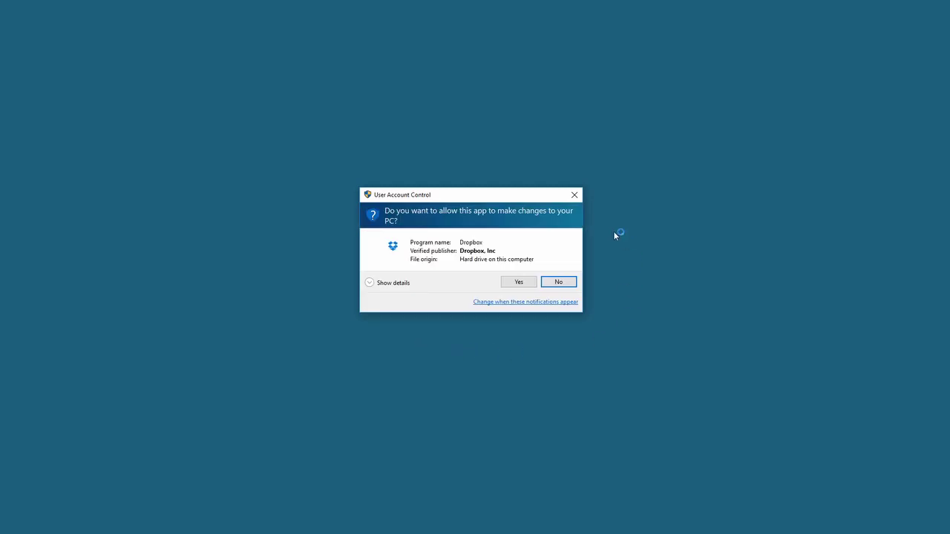
click(518, 284)
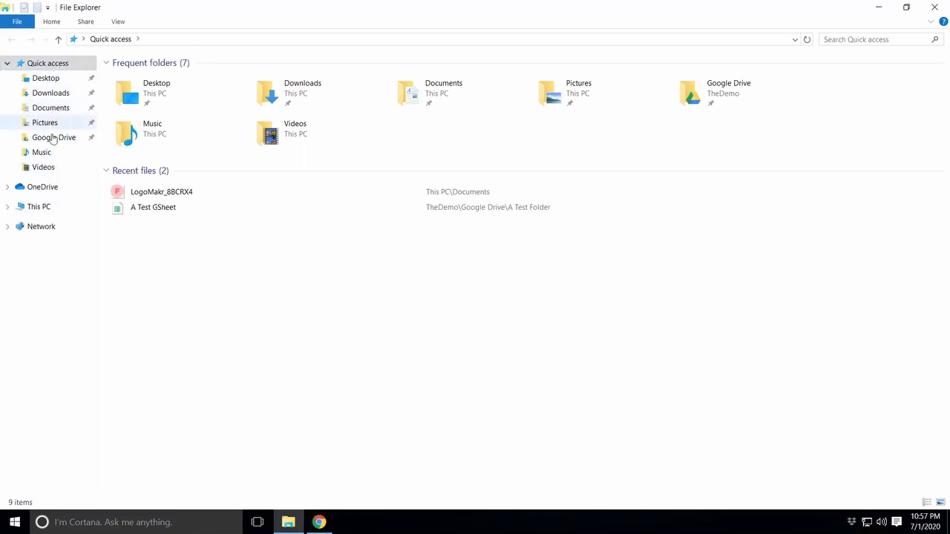
- Put away the File Explorer window and the Mobile Link page, and switch to the Dropbox setup window
click(879, 7)
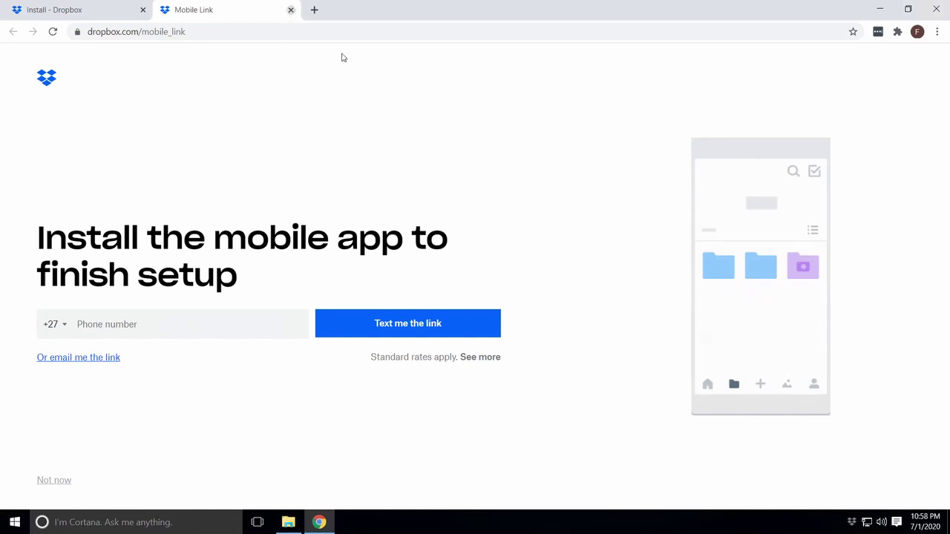
click(290, 10)
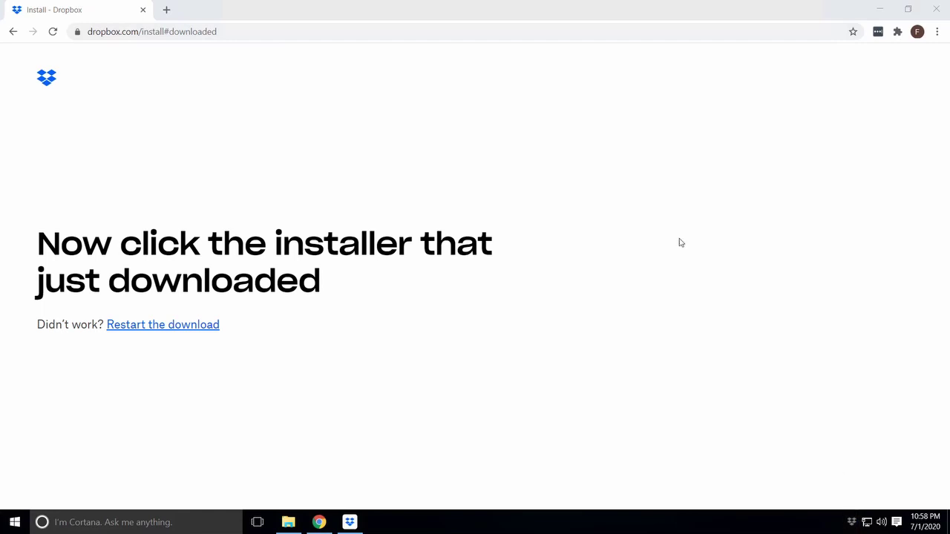
click(357, 524)
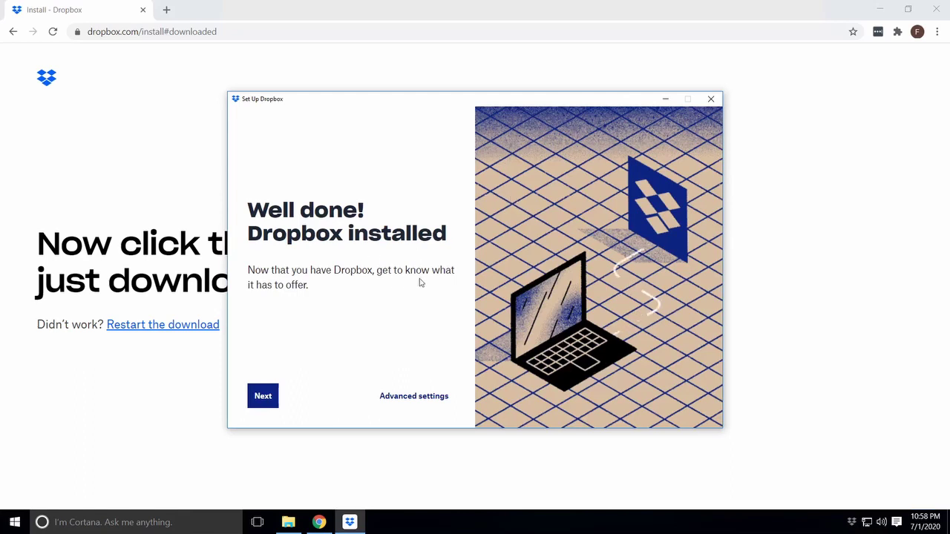
- Proceed with the Dropbox setup, choosing to make files local and continuing with the Basic plan
click(263, 399)
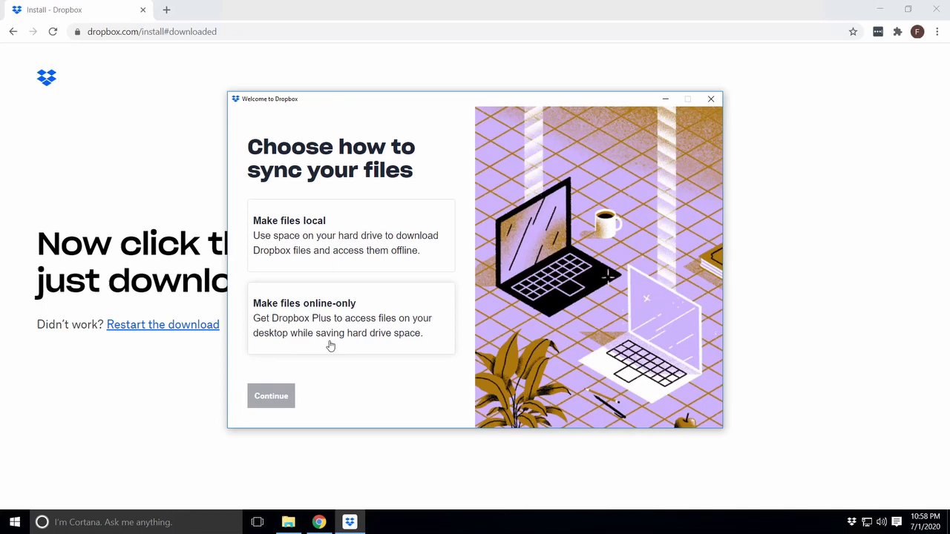
click(313, 249)
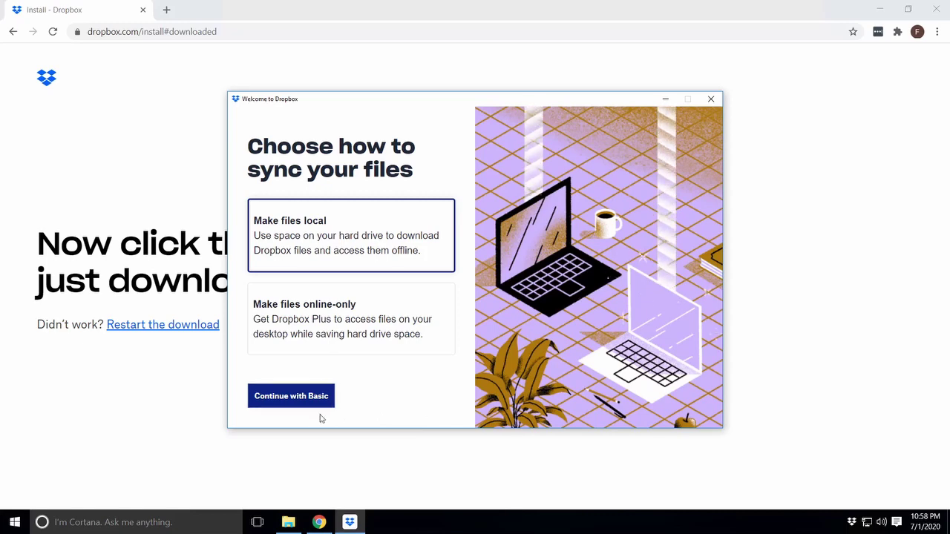
click(289, 397)
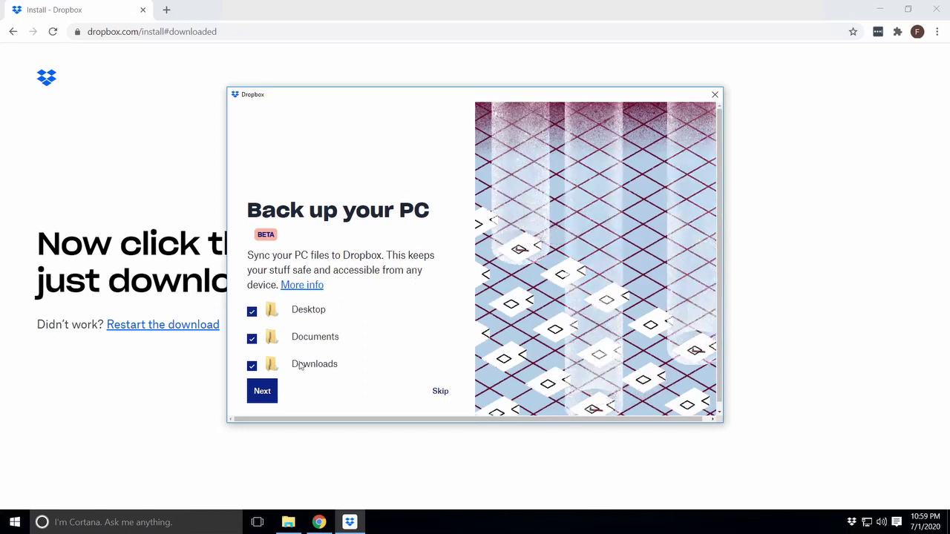
- Set the PC backup to include only the Desktop and Documents folders, leaving out Downloads
click(252, 367)
scroll(413, 328, down, 1)
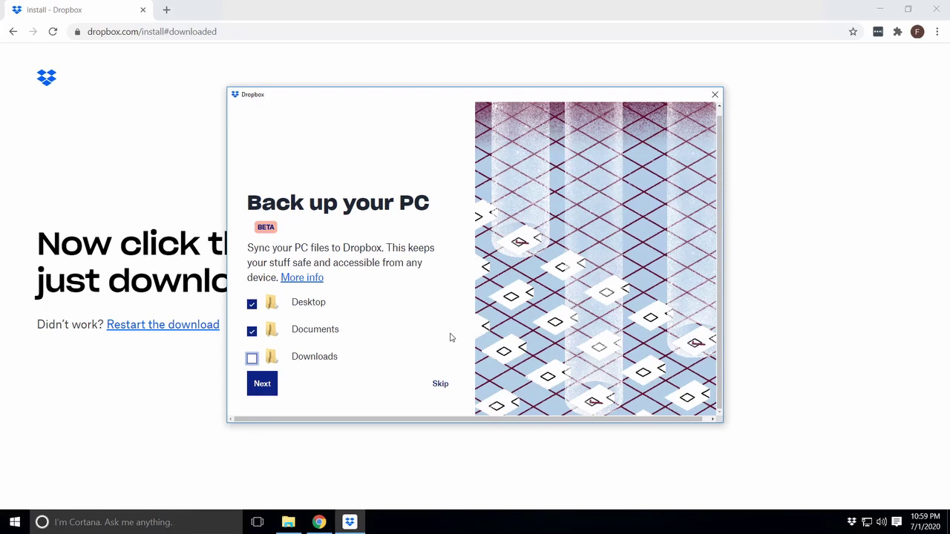
click(262, 384)
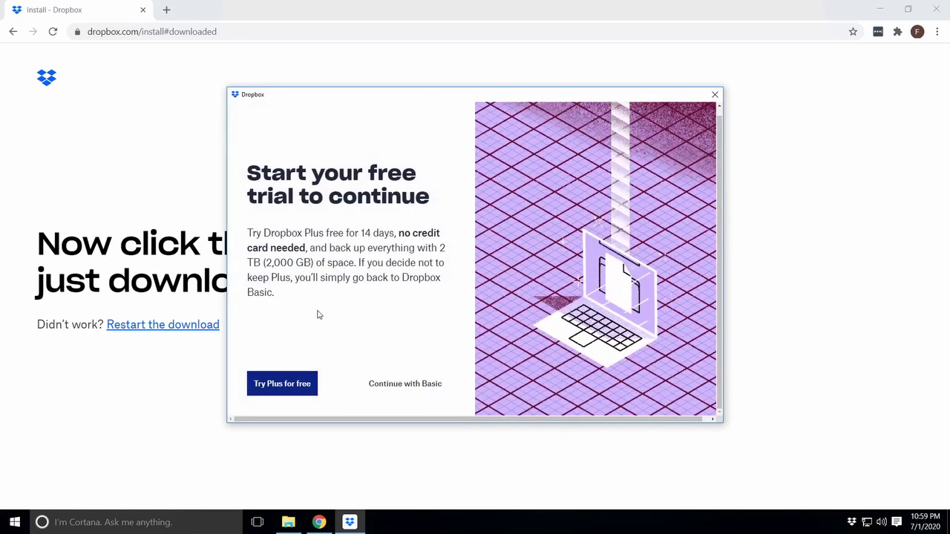
- Decline the Plus trial in favour of Dropbox Basic, and complete the folder backup setup after closing Google Chrome
click(403, 387)
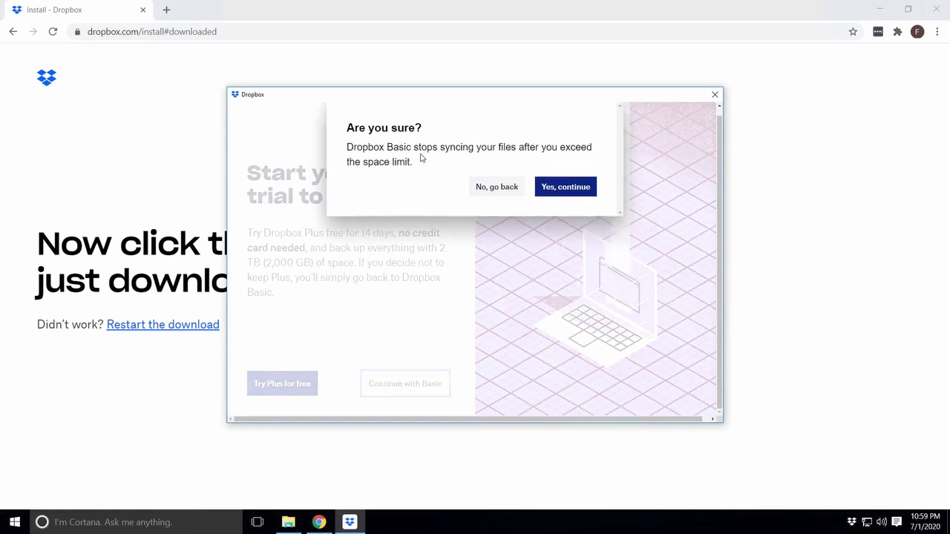
click(565, 187)
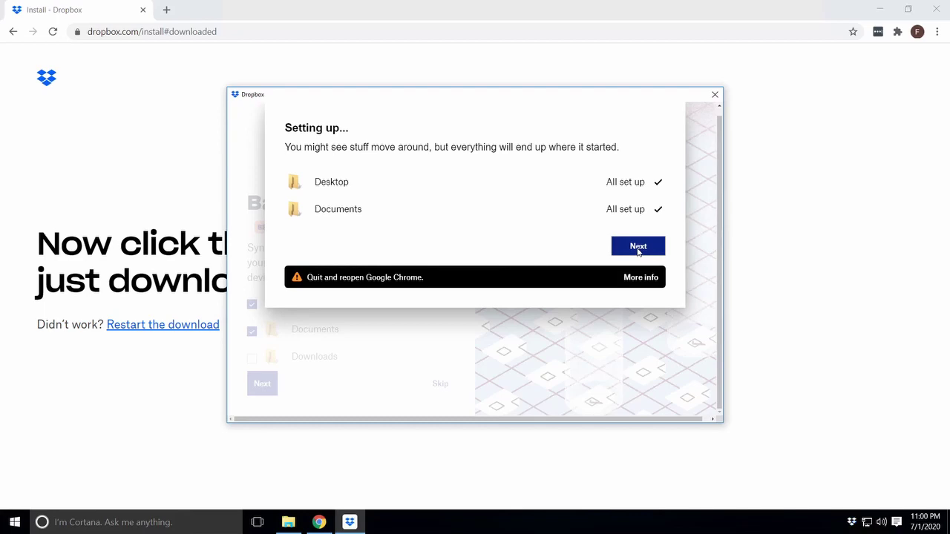
click(937, 10)
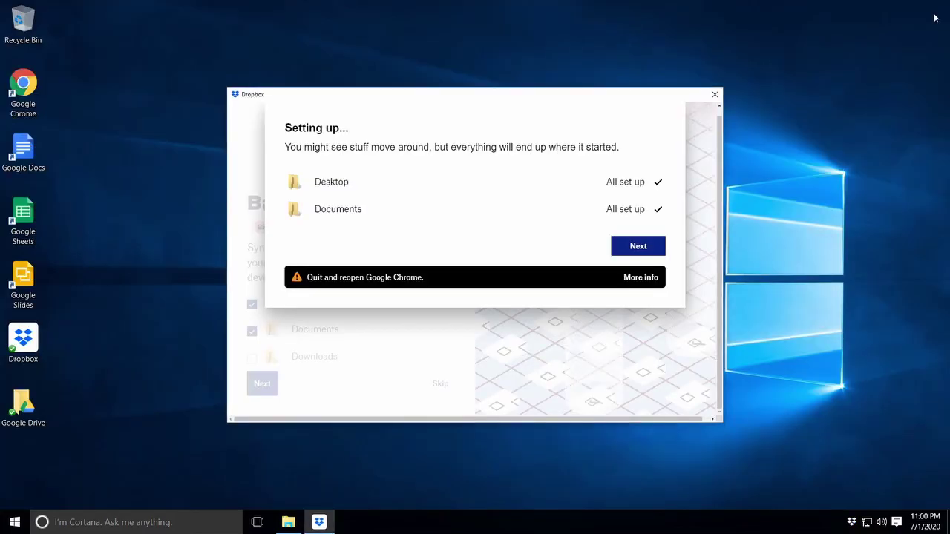
click(641, 247)
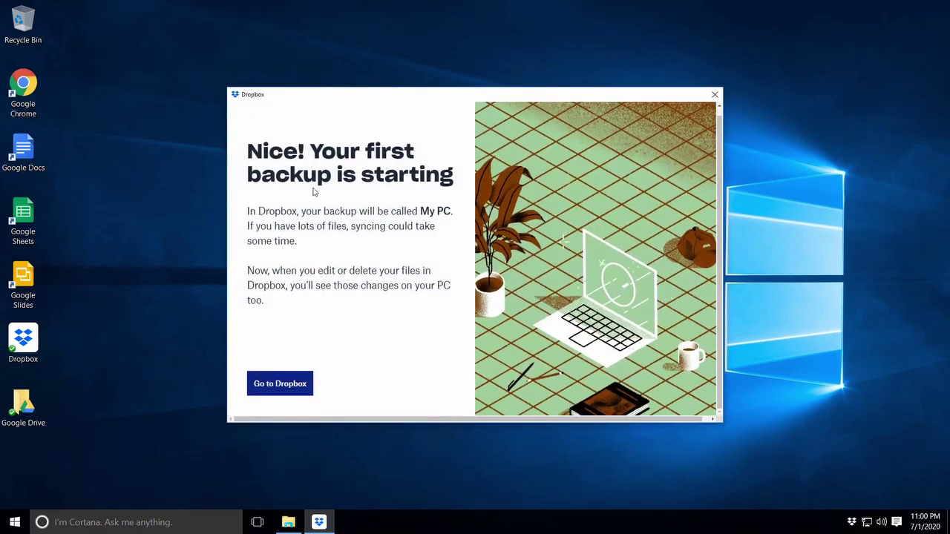
- Finish the backup setup by going to Dropbox, look inside the My PC folder, and return to the main Dropbox folder
click(293, 387)
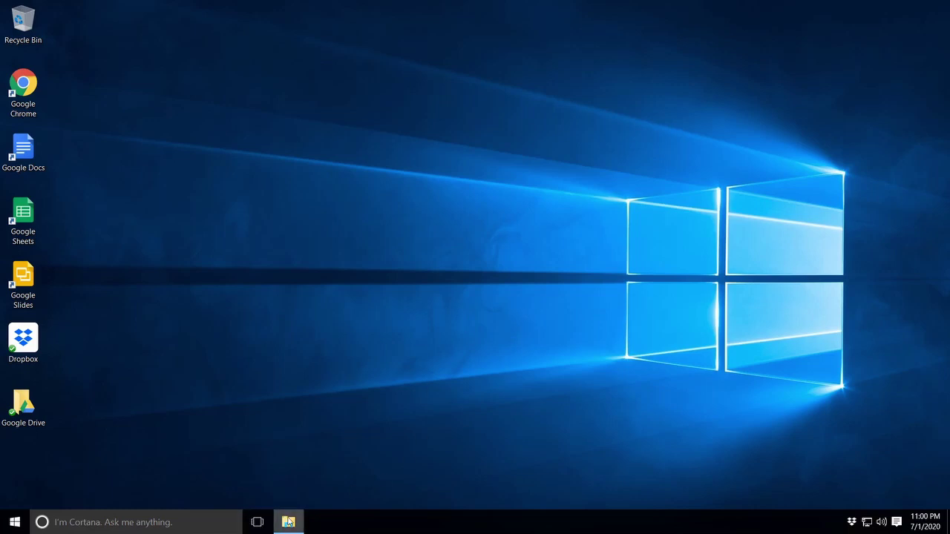
mouse_move(289, 521)
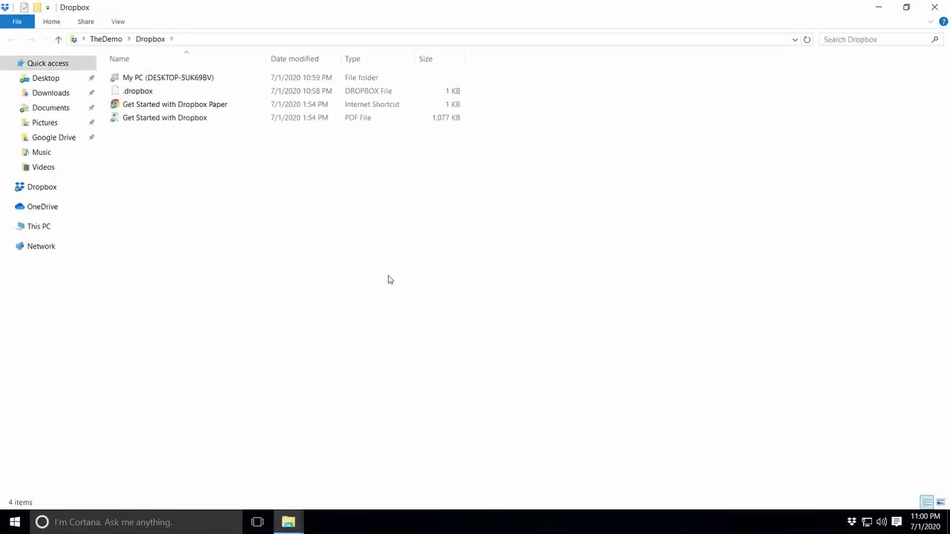
click(189, 104)
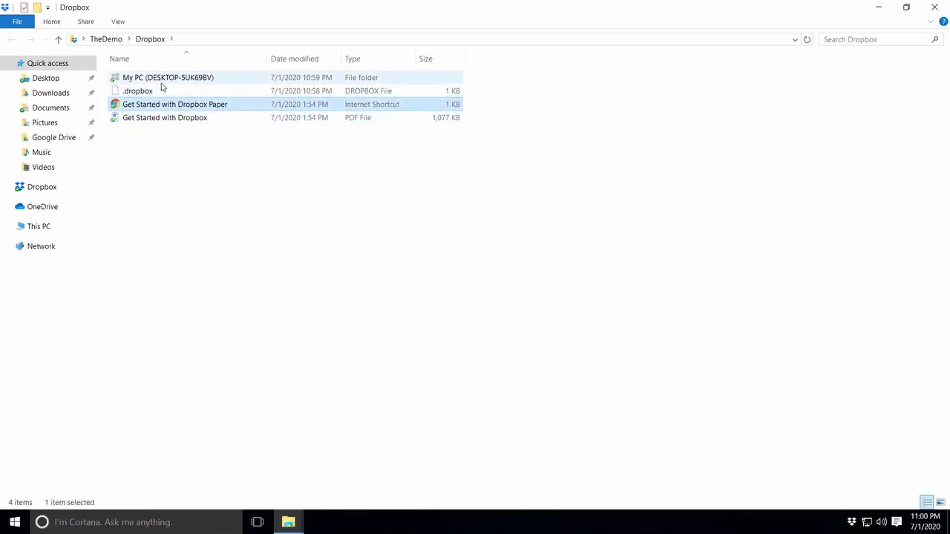
double_click(206, 80)
click(50, 190)
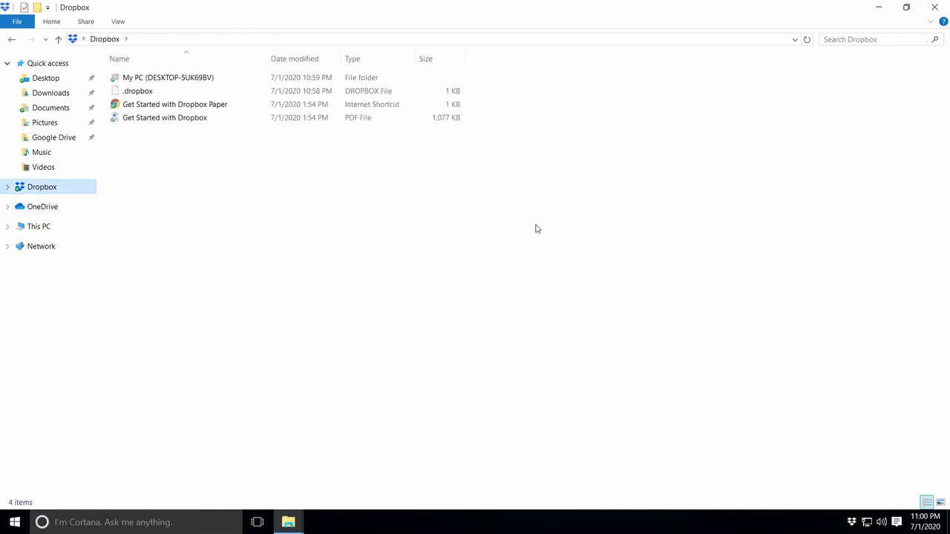
- Open the Dropbox preferences, view the account and backup settings, and bring up the folder selection for the PC backup
click(852, 524)
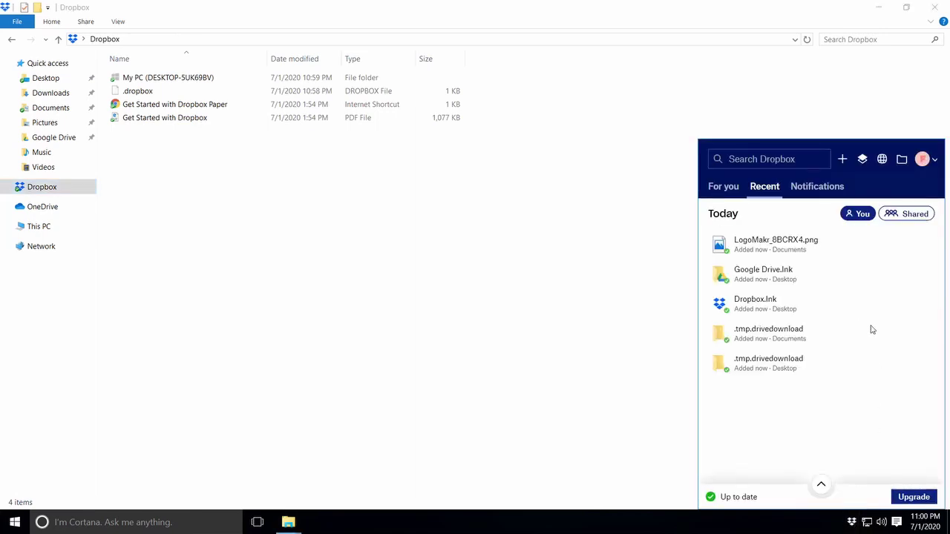
click(935, 161)
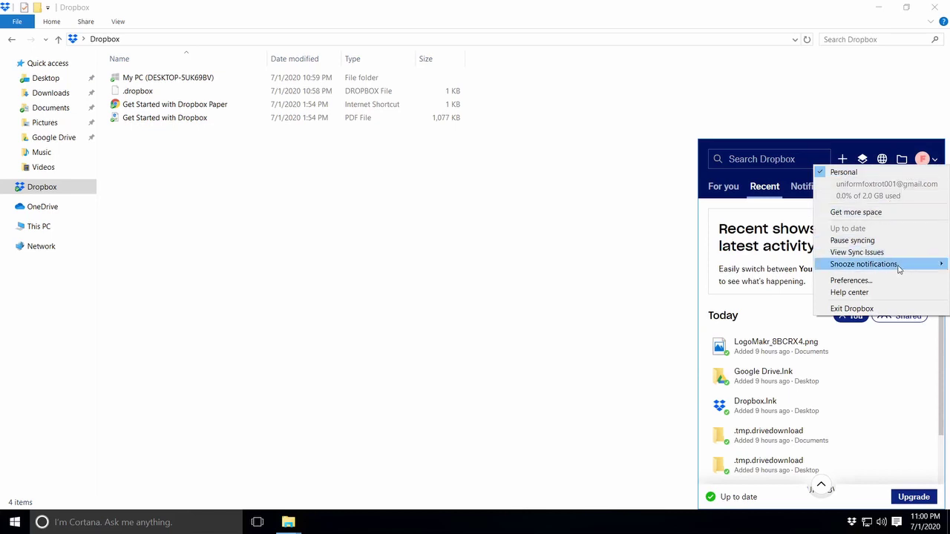
click(850, 280)
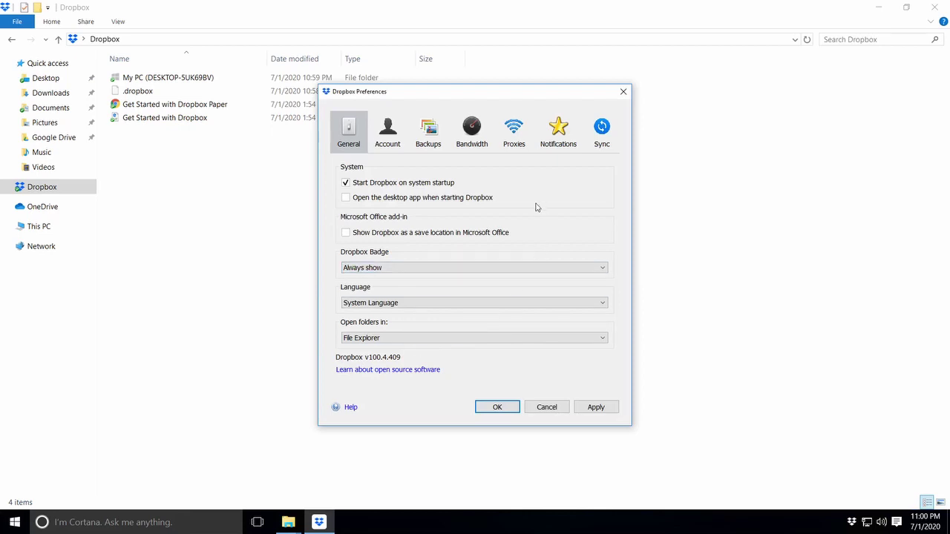
click(394, 137)
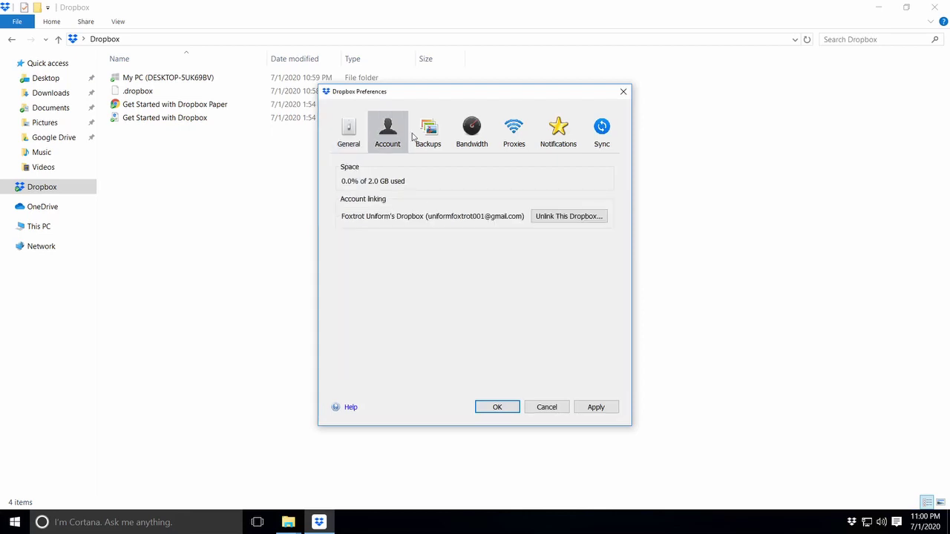
click(437, 138)
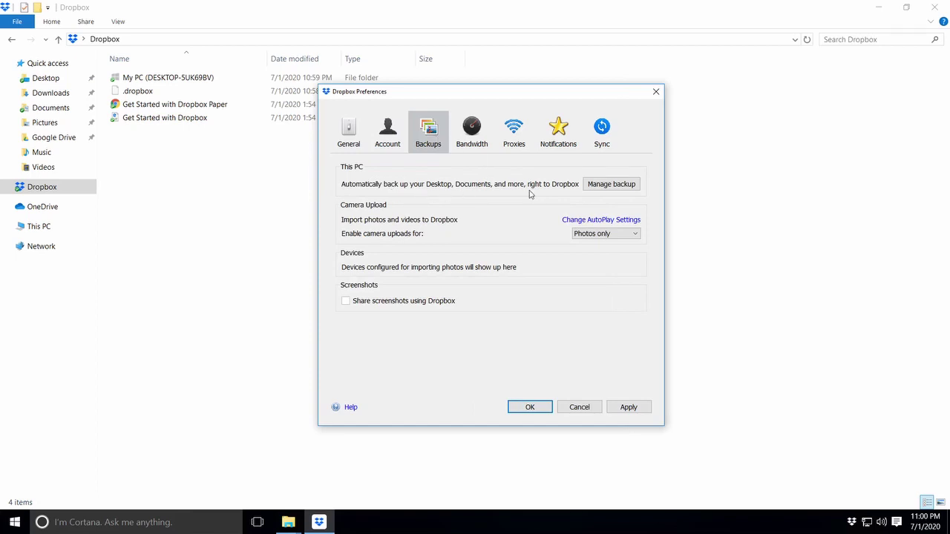
click(604, 190)
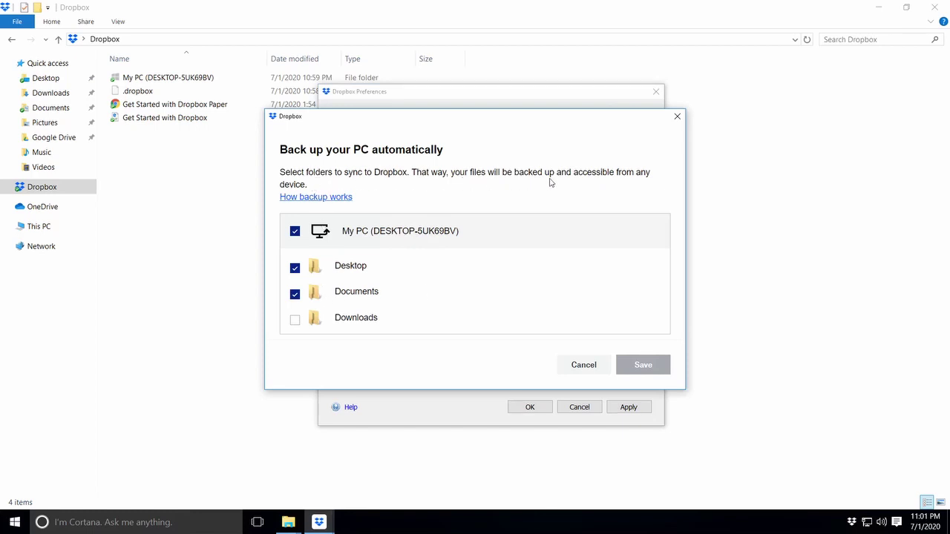
- Open the help article on how backup works and read its notes on preparation, setup, troubleshooting and turning off computer backup
click(340, 202)
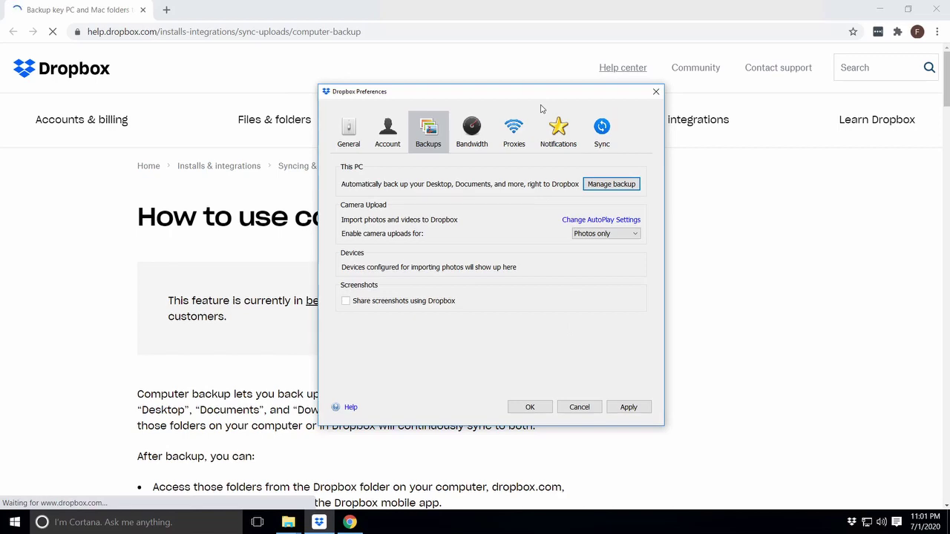
click(808, 299)
scroll(810, 297, down, 3)
scroll(810, 297, down, 2)
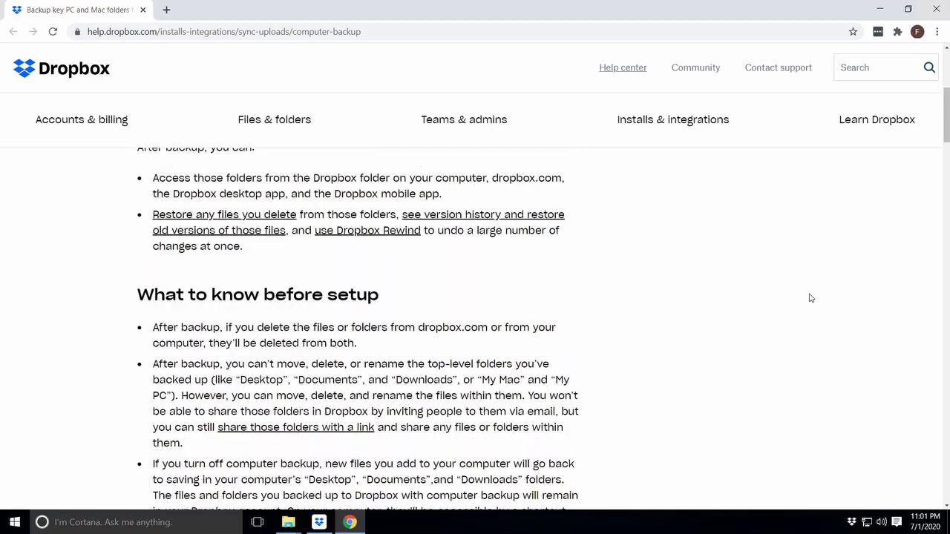
scroll(810, 298, up, 2)
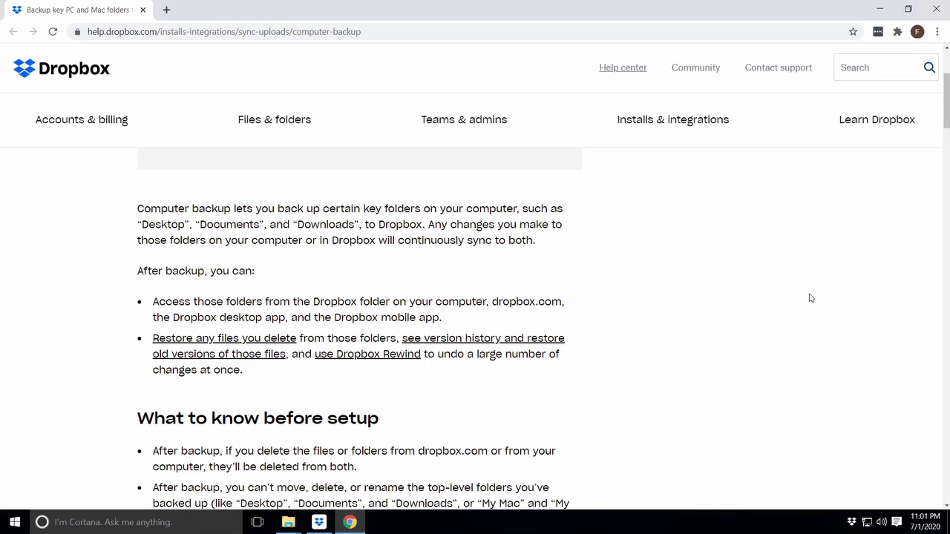
scroll(810, 298, down, 3)
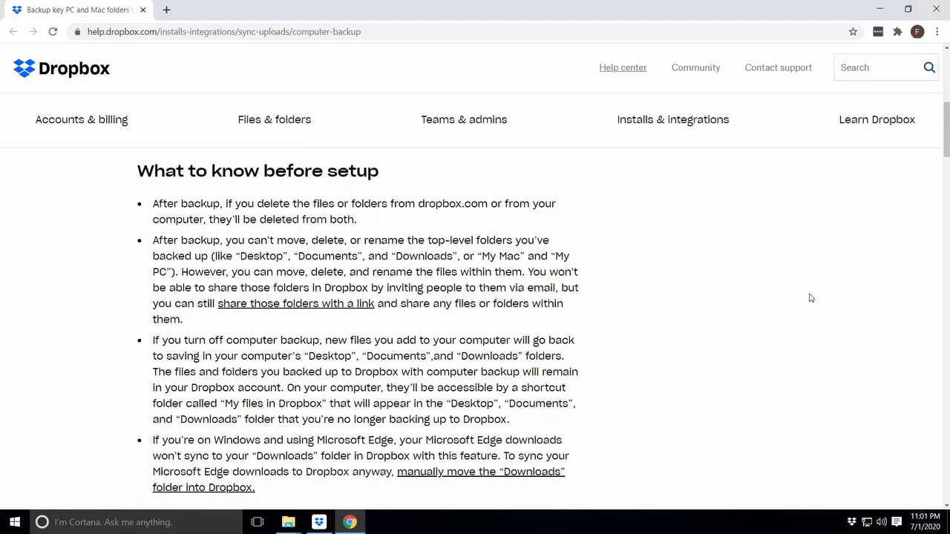
scroll(810, 298, down, 2)
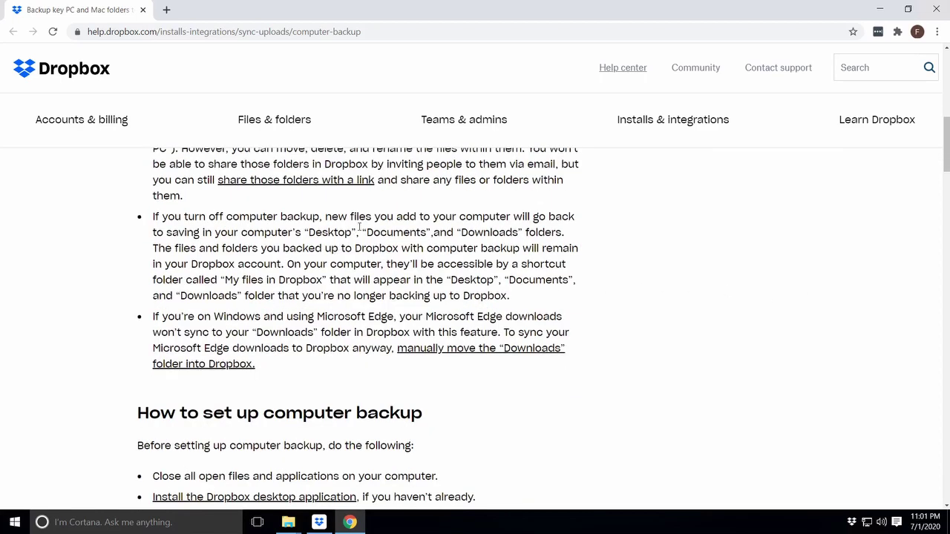
scroll(359, 226, down, 2)
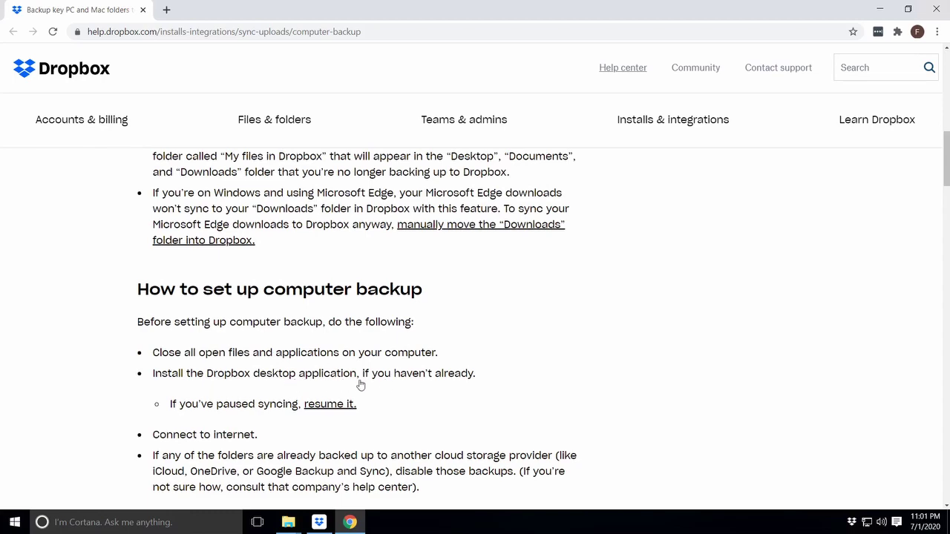
scroll(457, 380, down, 2)
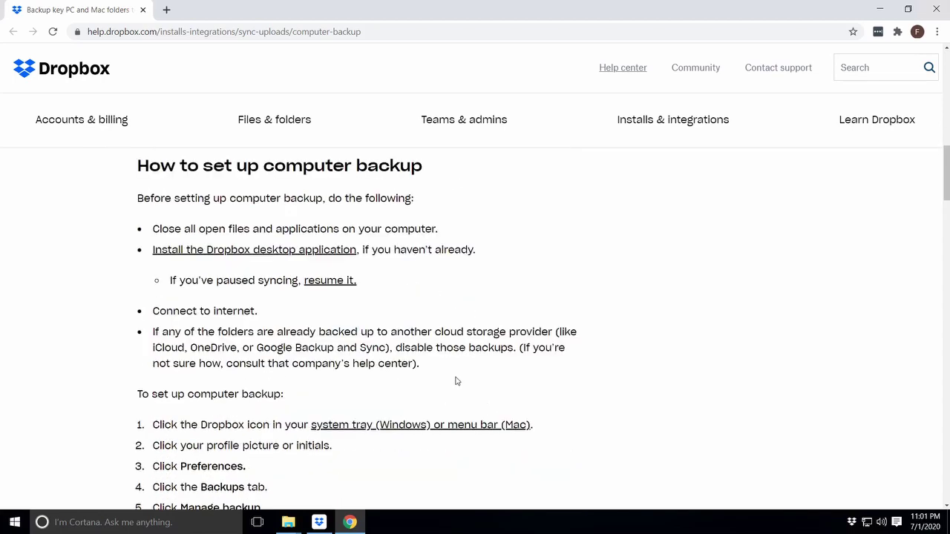
scroll(456, 380, down, 3)
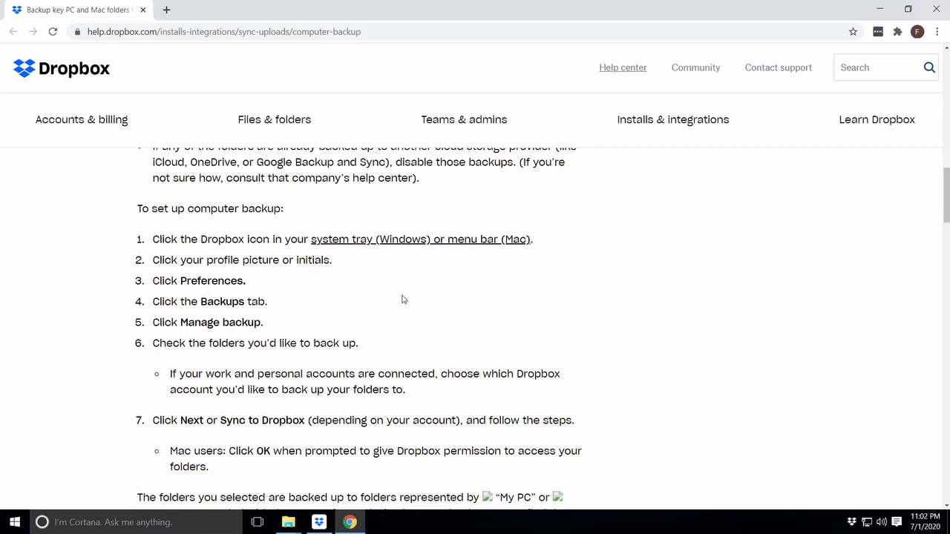
scroll(403, 299, down, 2)
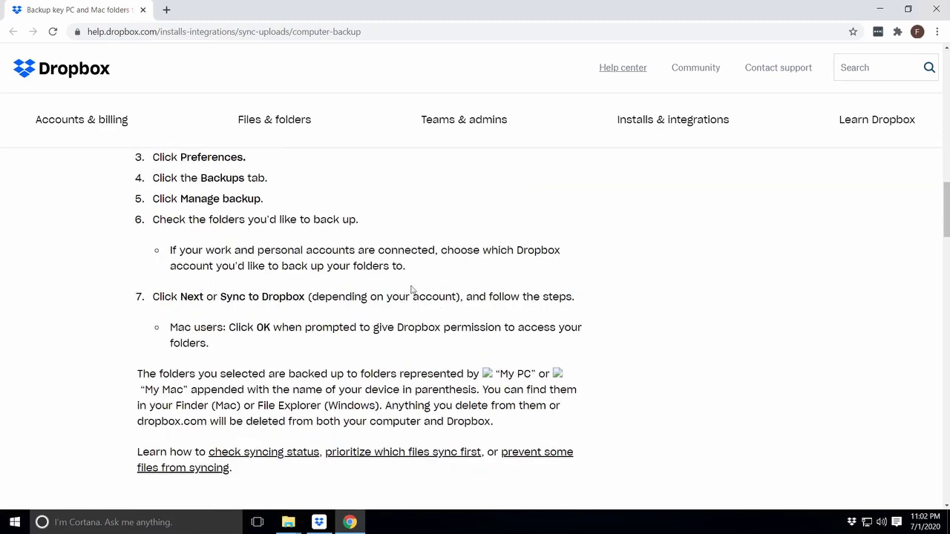
scroll(579, 334, down, 2)
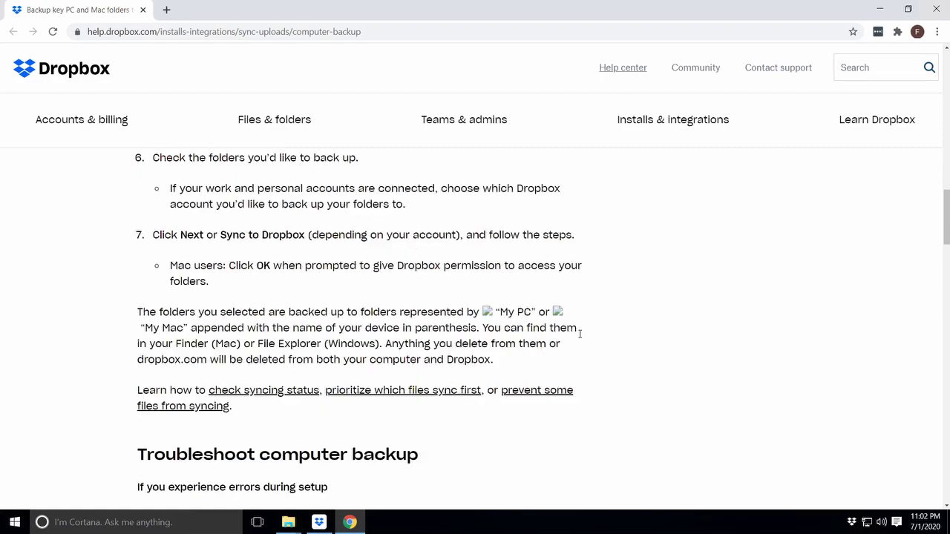
scroll(580, 335, down, 7)
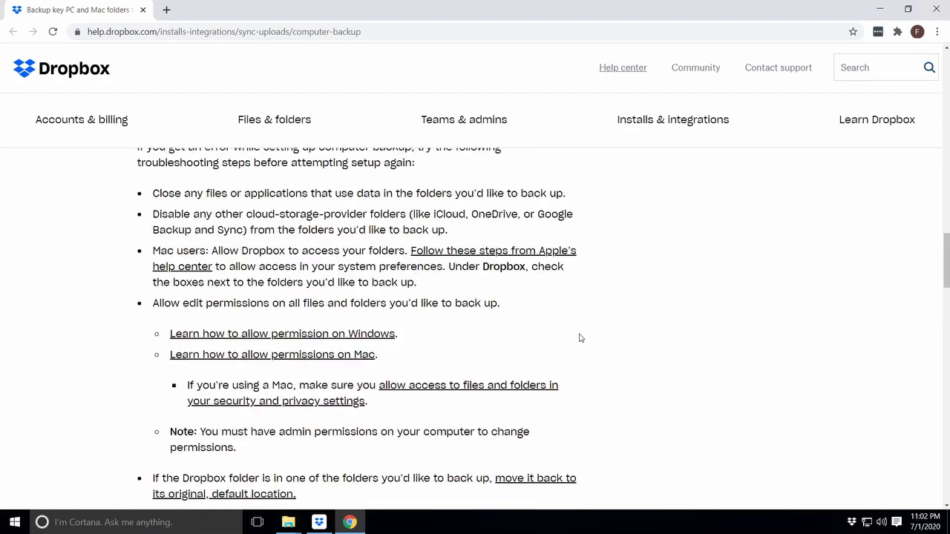
scroll(581, 338, down, 9)
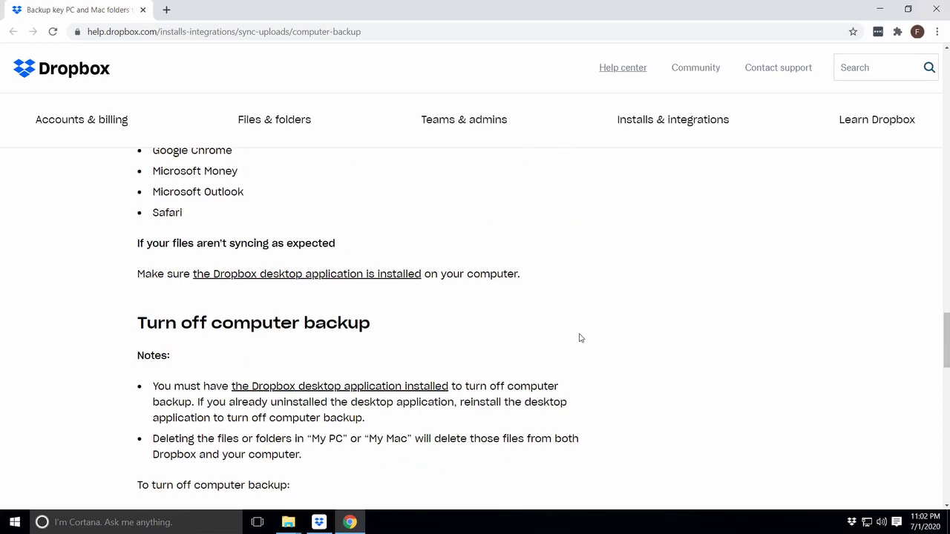
- Reopen the Dropbox desktop app from File Explorer and look through its suggested content, notifications and recent activity
click(852, 522)
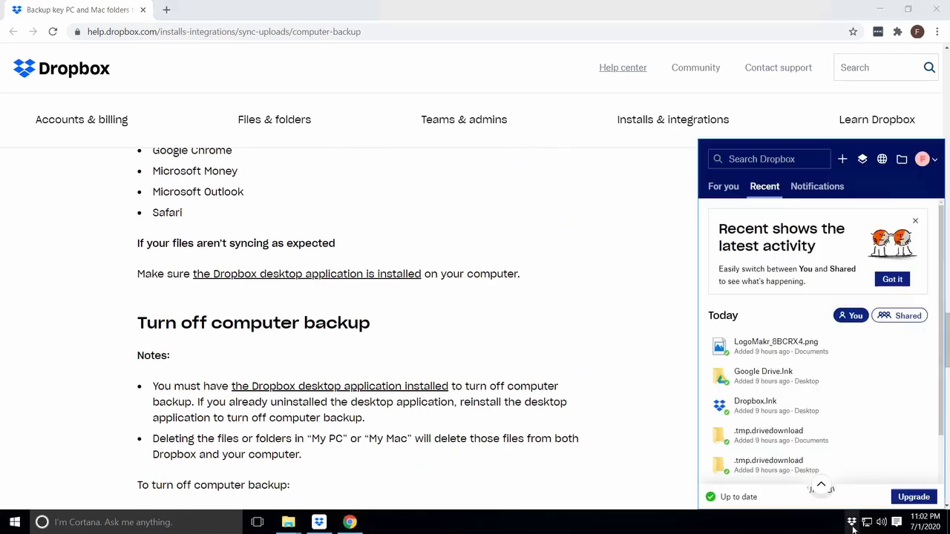
click(852, 522)
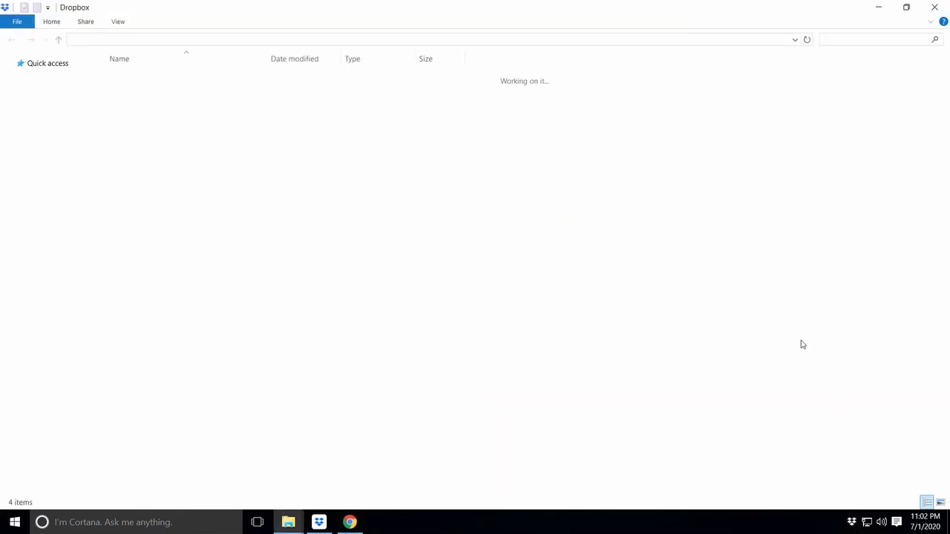
click(852, 523)
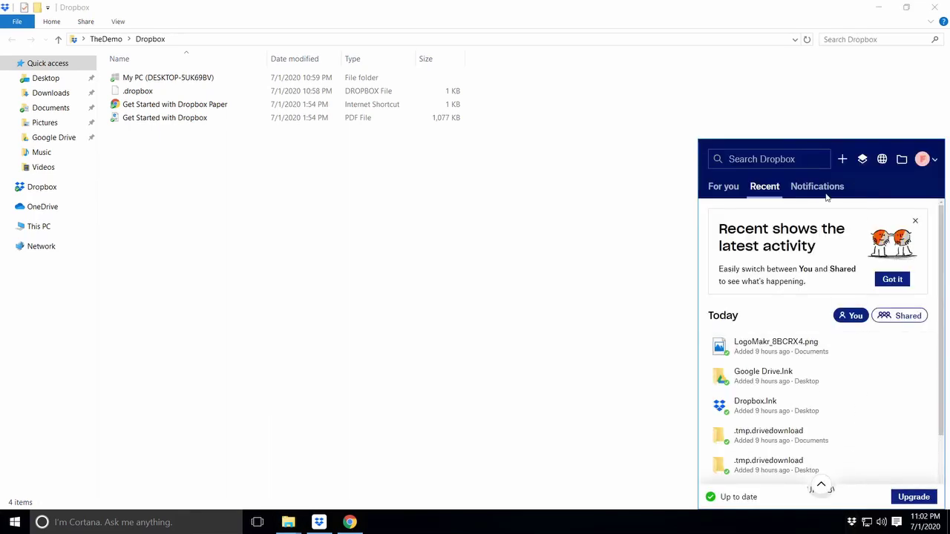
click(724, 187)
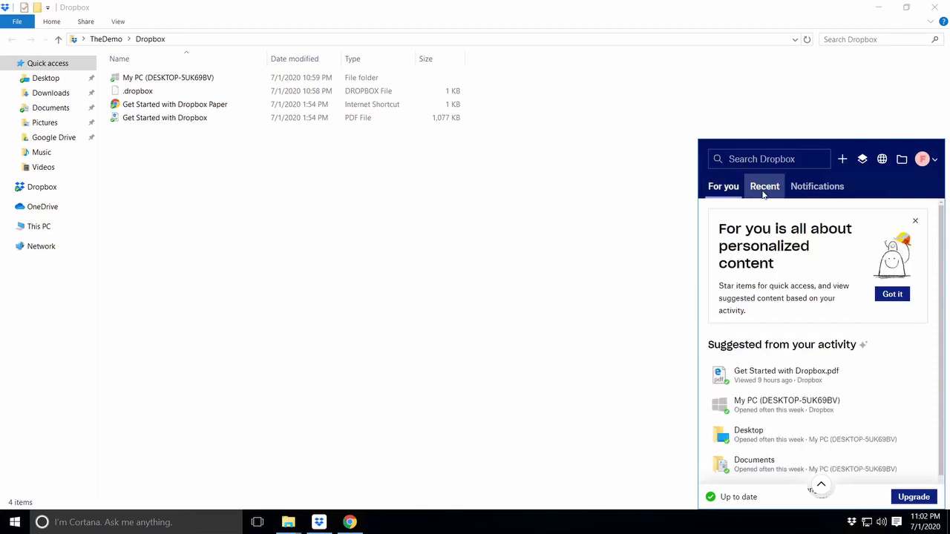
click(763, 190)
click(811, 187)
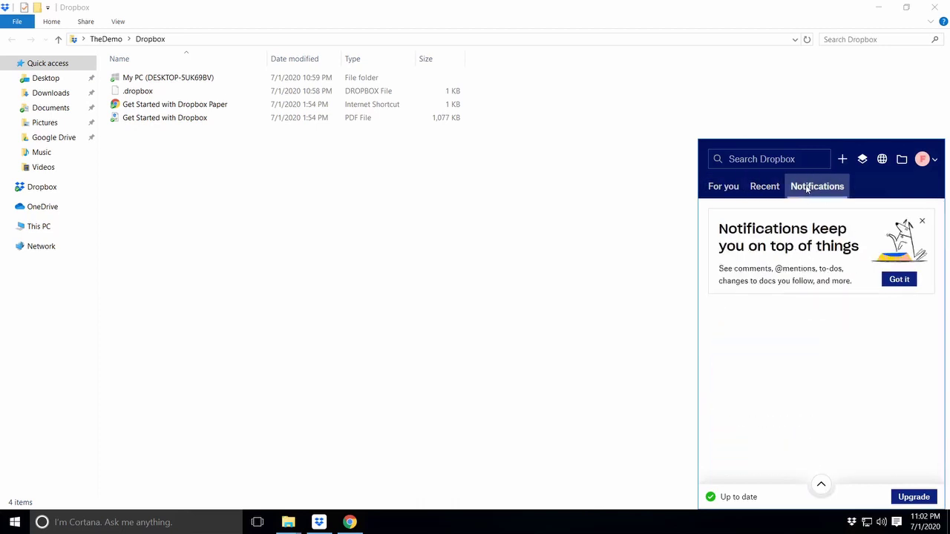
click(761, 187)
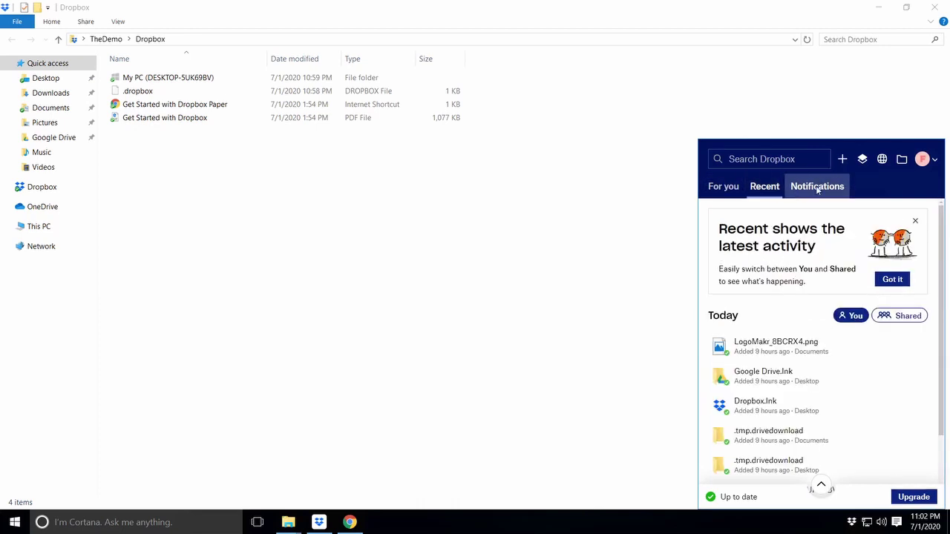
- Open the Dropbox preferences again, move the window clear of the file list, and show the backup settings
click(935, 162)
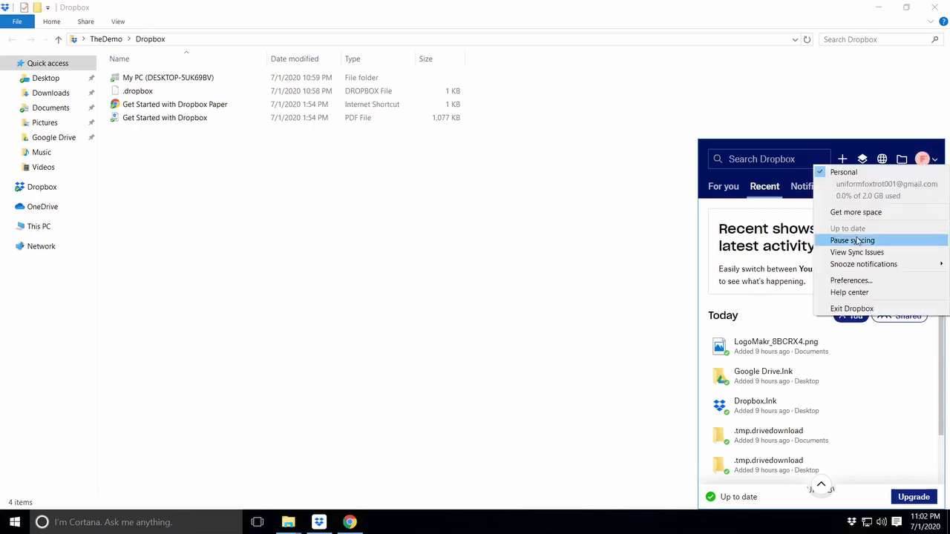
click(851, 281)
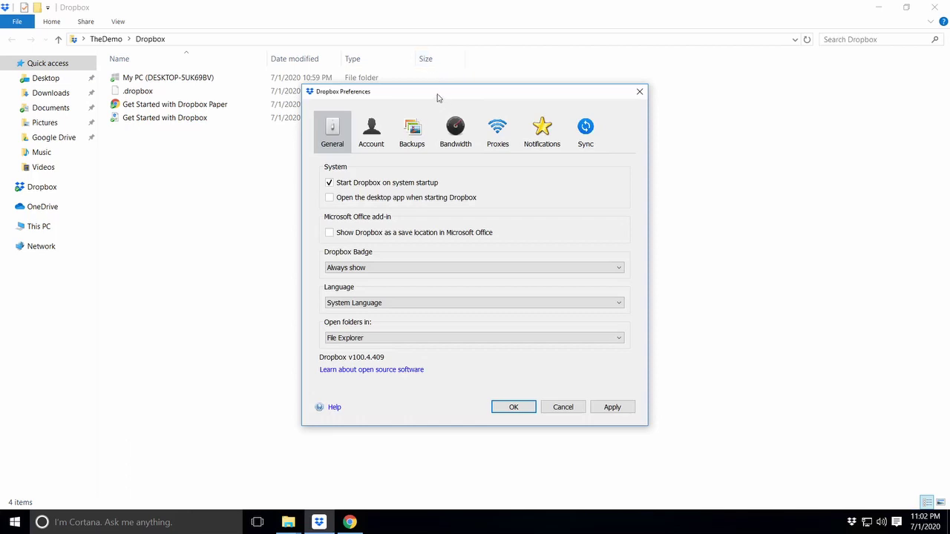
drag(439, 95, 536, 66)
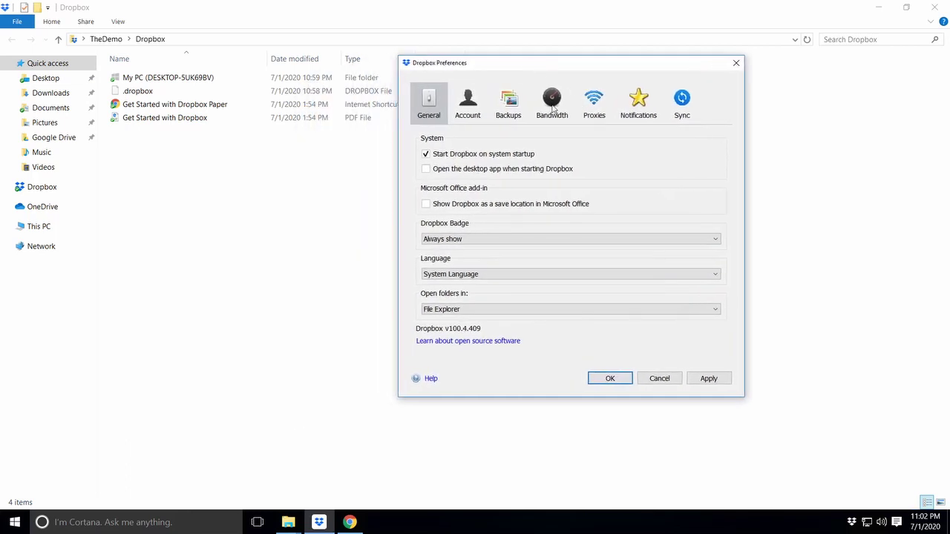
click(516, 115)
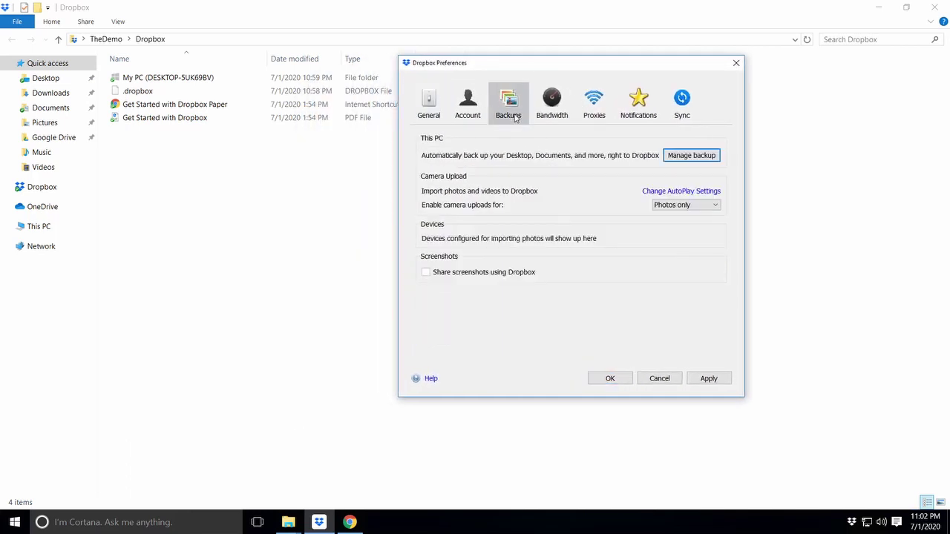